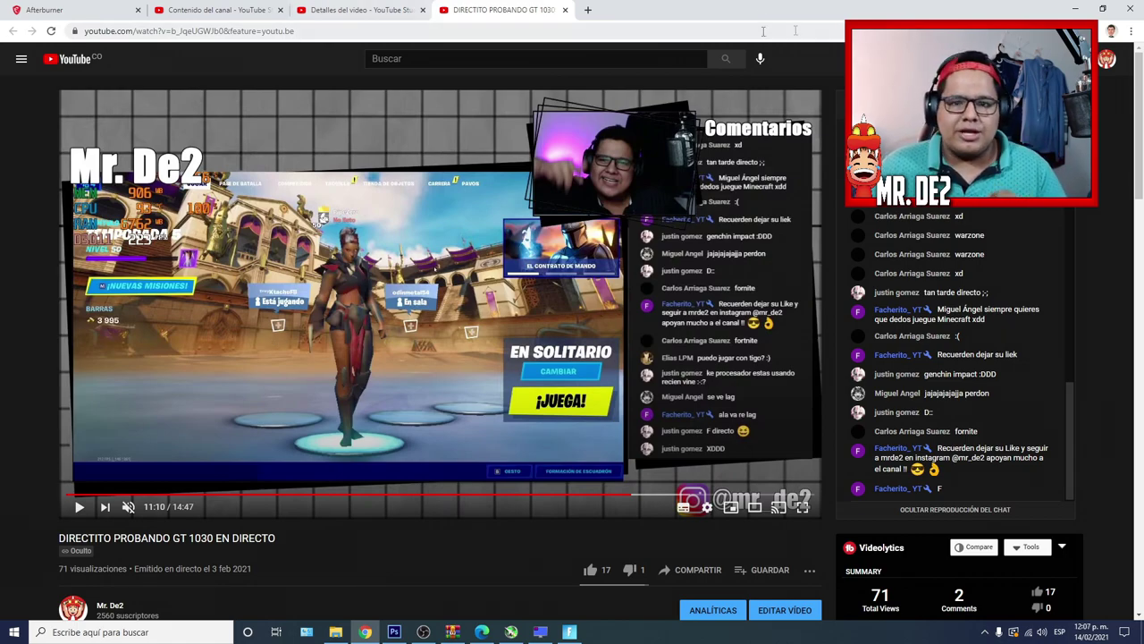
Reopen the closed tab with the video "COMO AUMENTAR LOS FPS EN LOS JUEGOS SIN PROGRAMAS".
{"action": "key", "text": "ctrl+shift+t"}
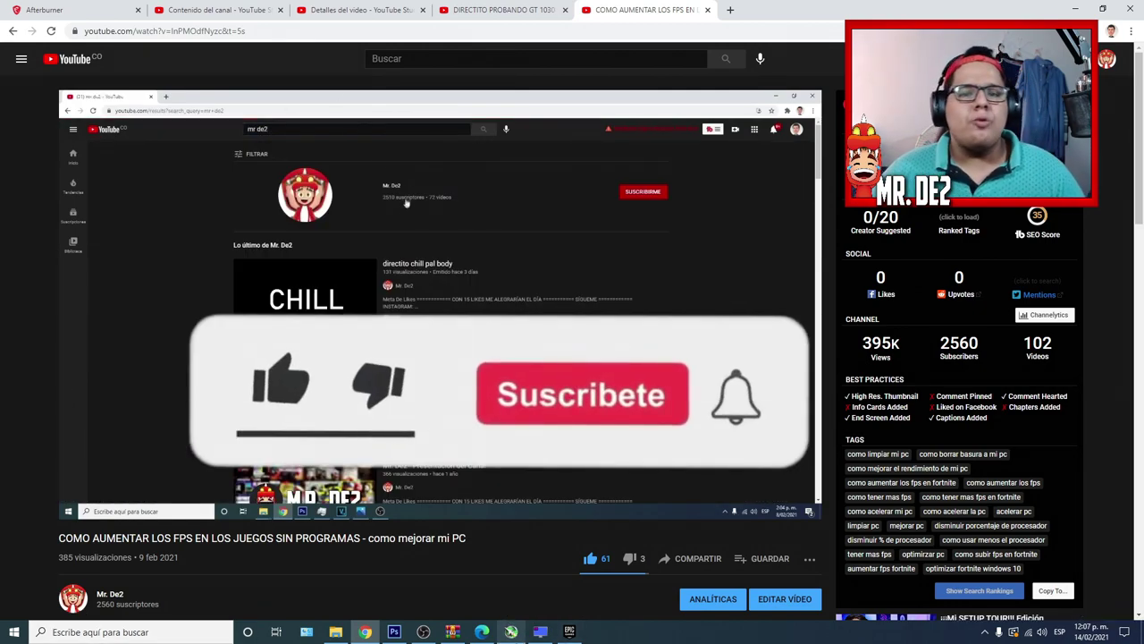
{"action": "mouse_move", "coordinate": [514, 633]}
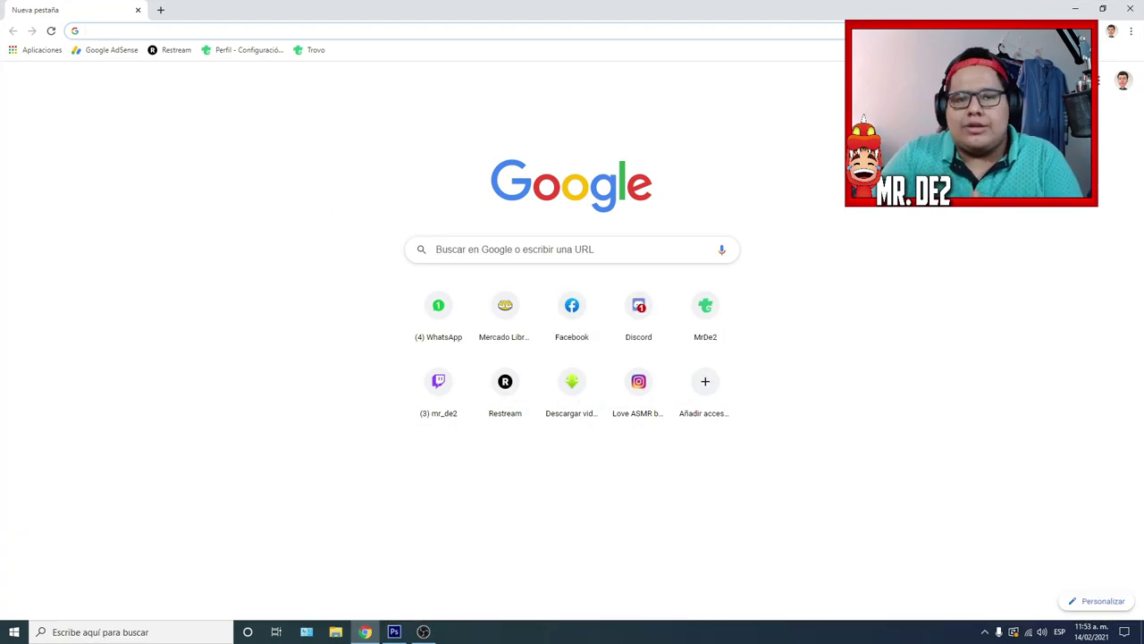
Search Google for "msi afterburner" and open the MSI Afterburner result on msi.com.
{"action": "type", "text": "msi"}
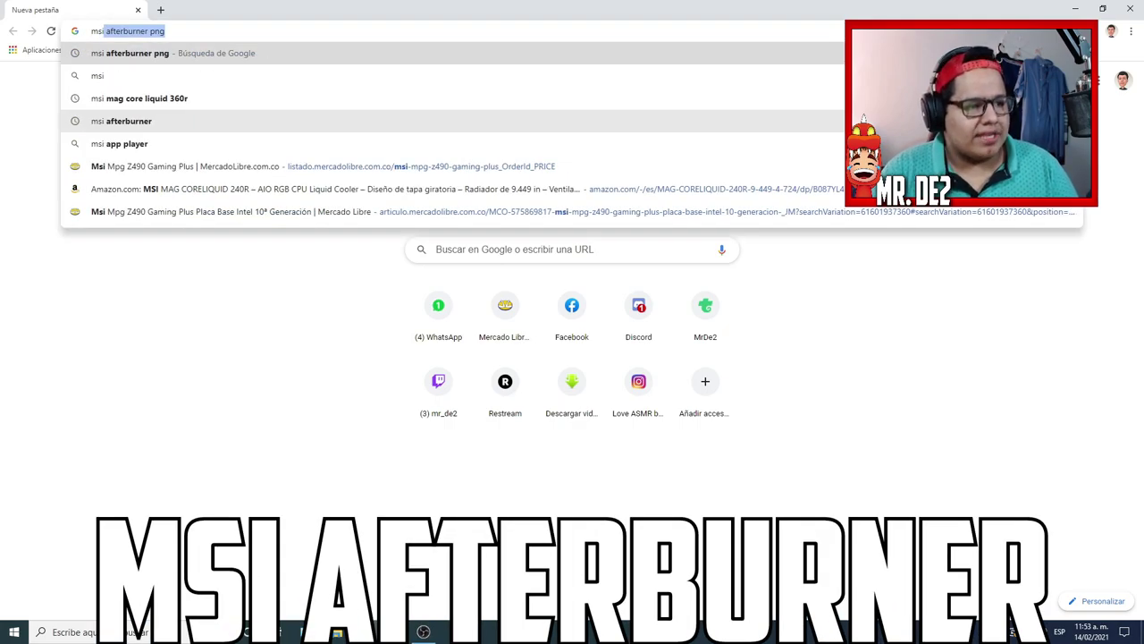
{"action": "type", "text": " afterburner"}
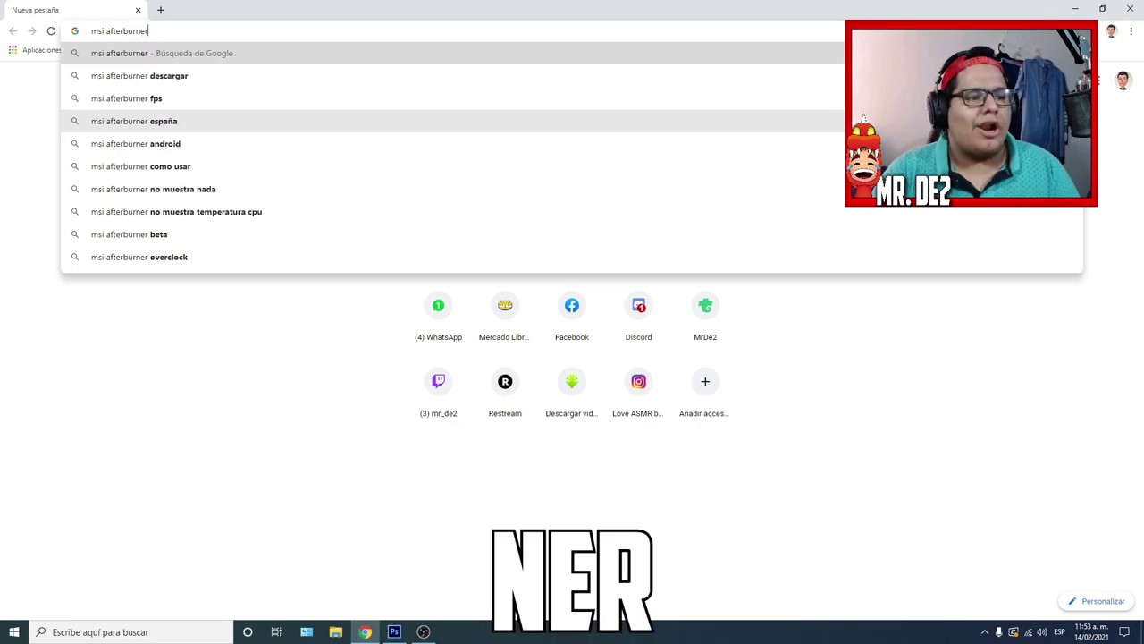
{"action": "key", "text": "Return"}
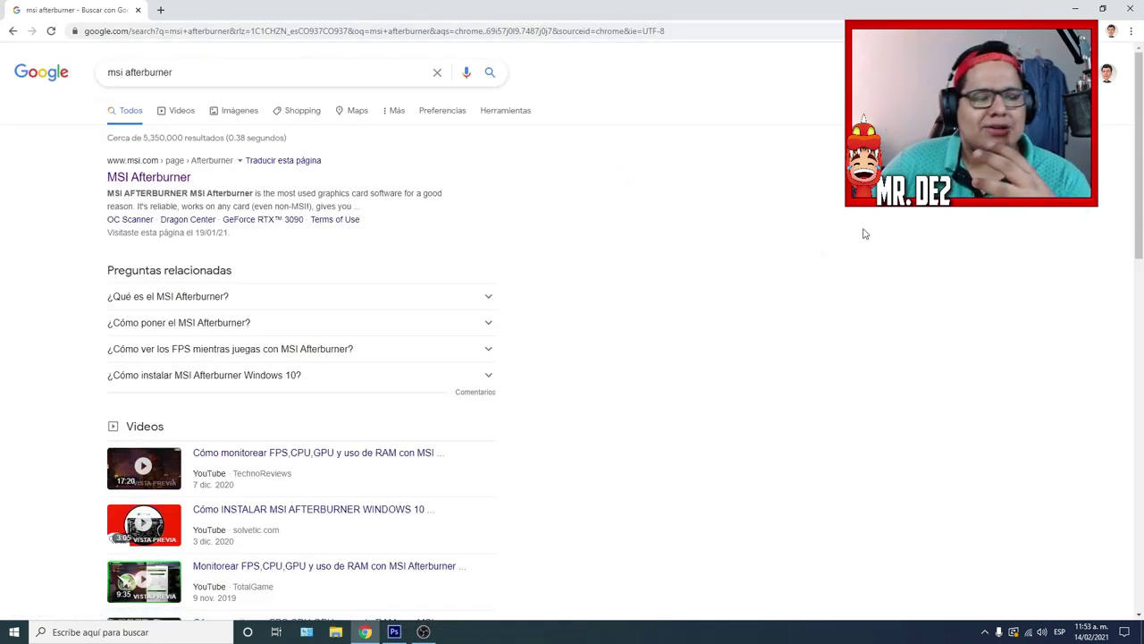
{"action": "left_click", "coordinate": [134, 176]}
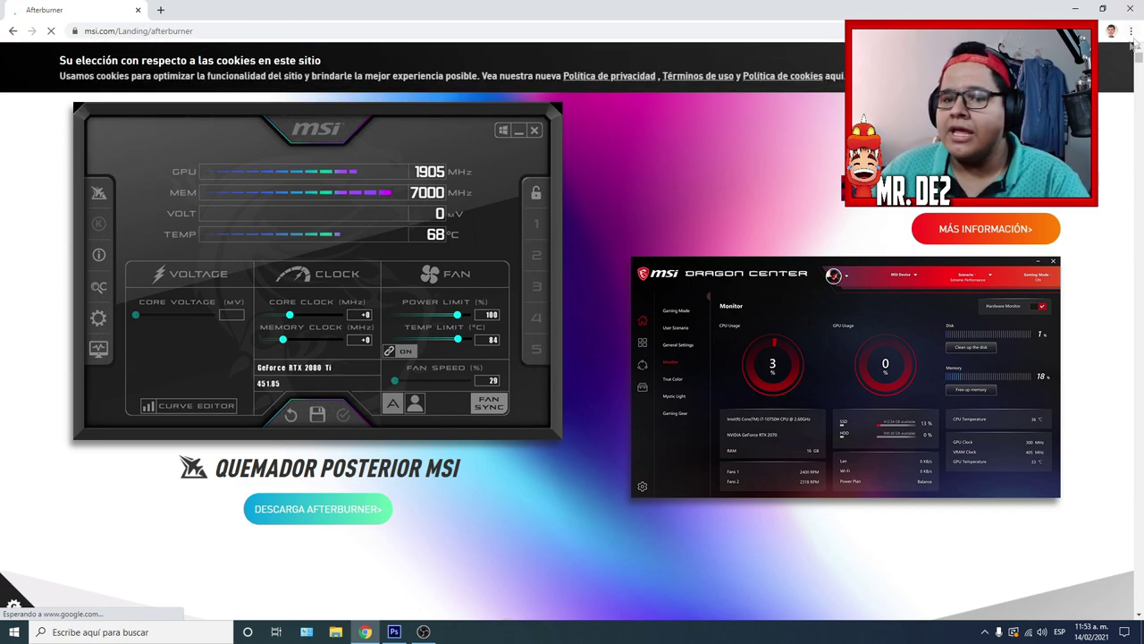
Download the MSI Afterburner setup archive from the MSI landing page.
{"action": "left_click_drag", "start_coordinate": [1137, 59], "coordinate": [1139, 78]}
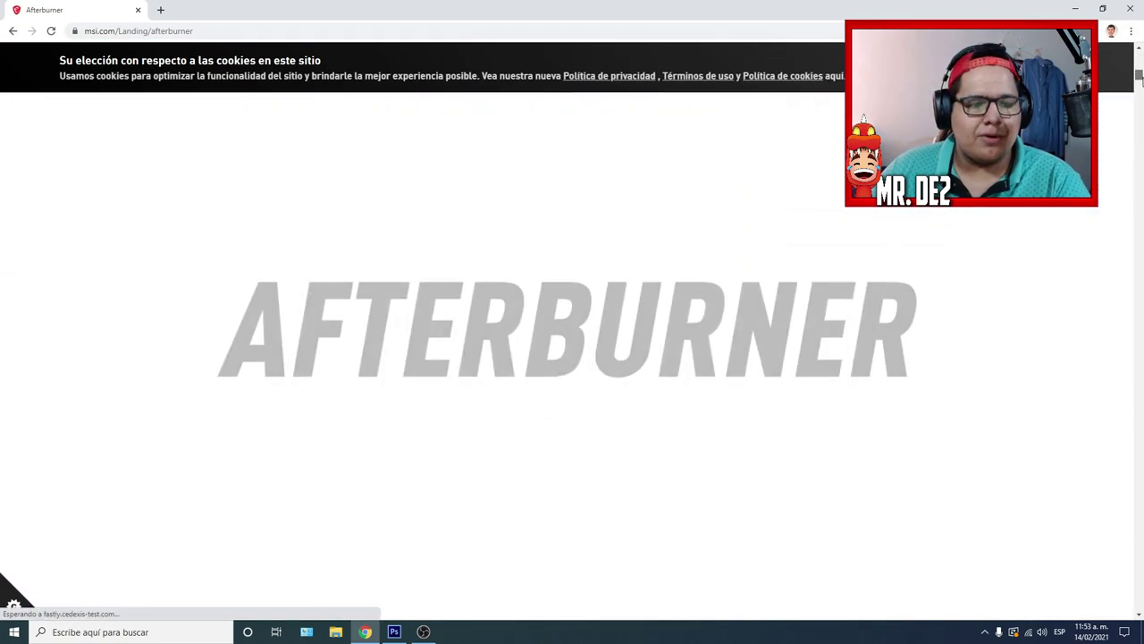
{"action": "scroll", "coordinate": [908, 388], "scroll_direction": "up", "scroll_amount": 1}
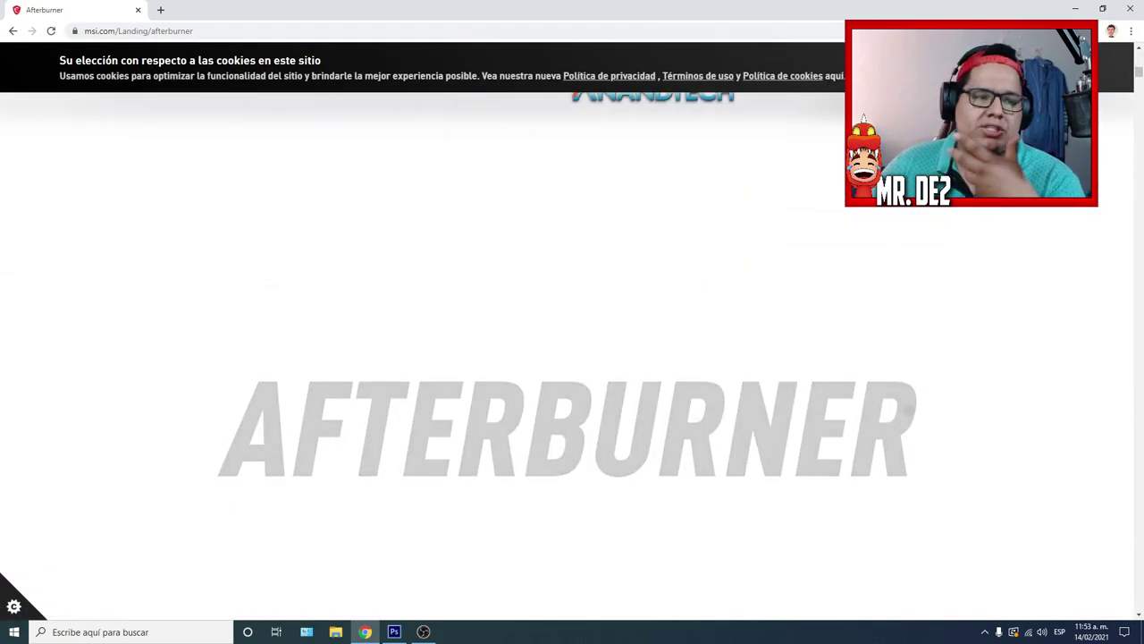
{"action": "scroll", "coordinate": [965, 401], "scroll_direction": "up", "scroll_amount": 4}
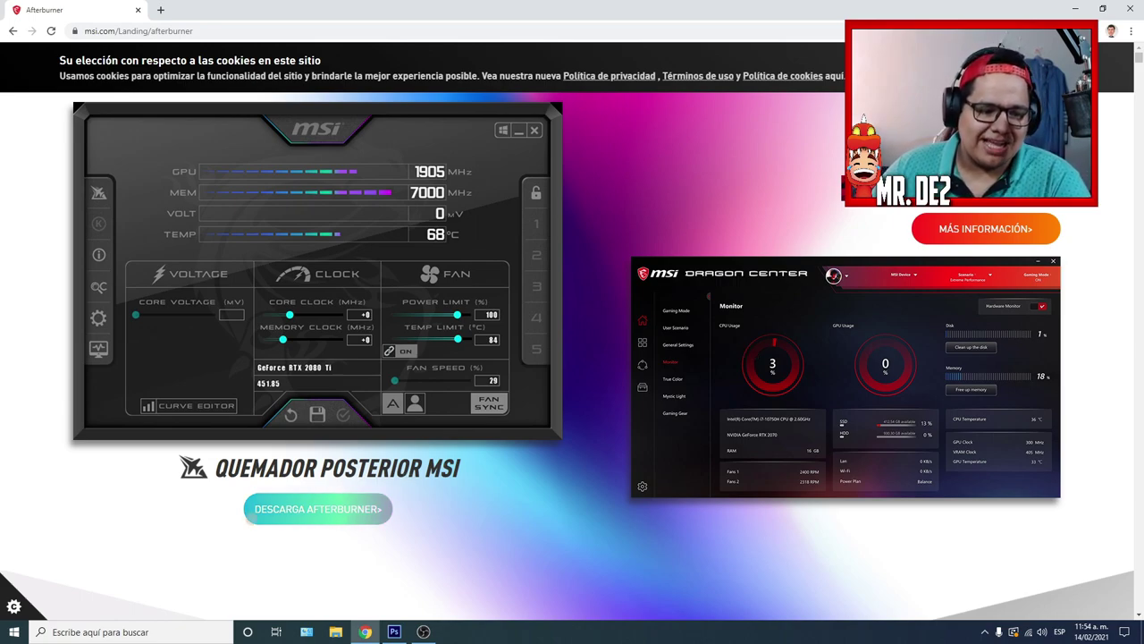
{"action": "left_click", "coordinate": [280, 517]}
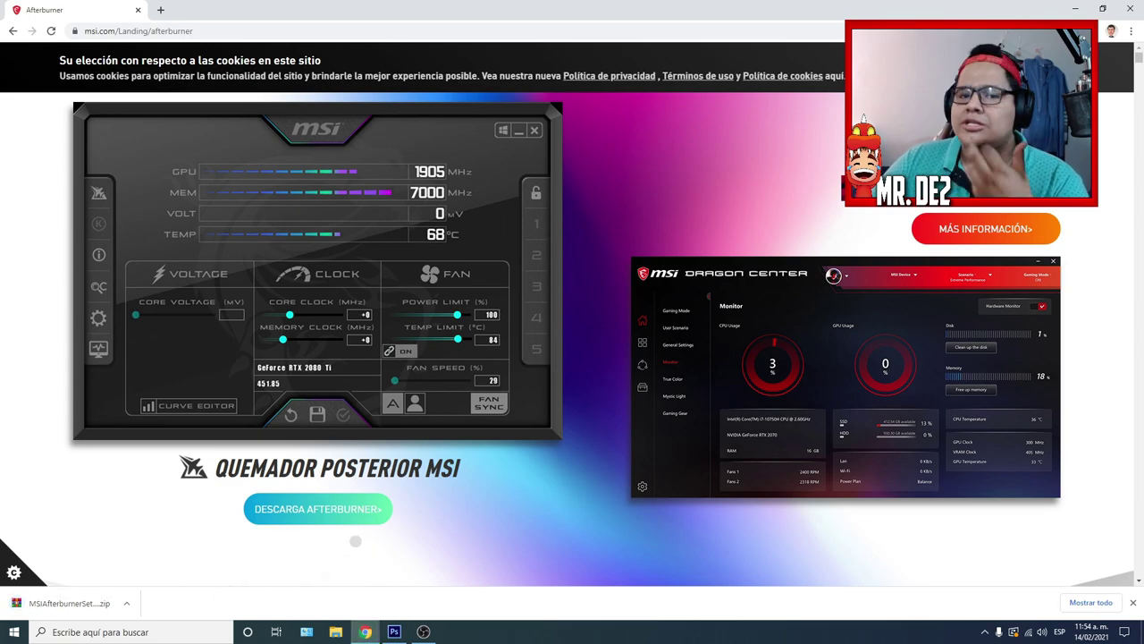
Open the downloaded MSIAfterburnerSetup zip and extract it with the wizard to the suggested desktop folder.
{"action": "left_click", "coordinate": [47, 612]}
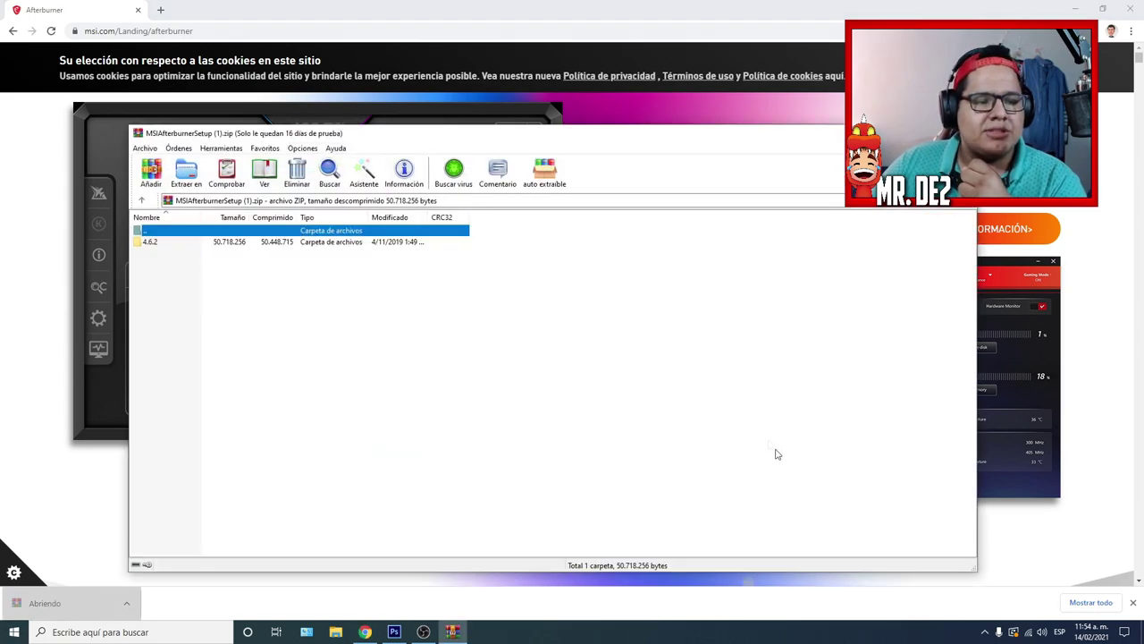
{"action": "left_click", "coordinate": [364, 173]}
{"action": "left_click", "coordinate": [549, 438]}
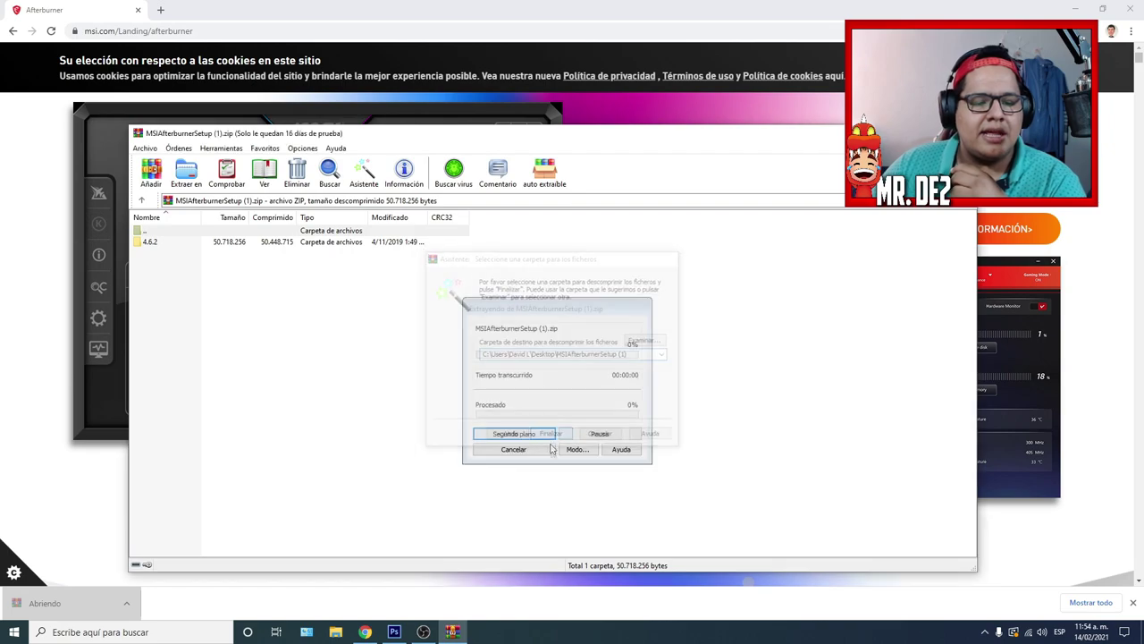
Run MSIAfterburnerSetup462 from the extracted 4.6.2 folder and accept the installer's initial language prompt.
{"action": "double_click", "coordinate": [376, 114]}
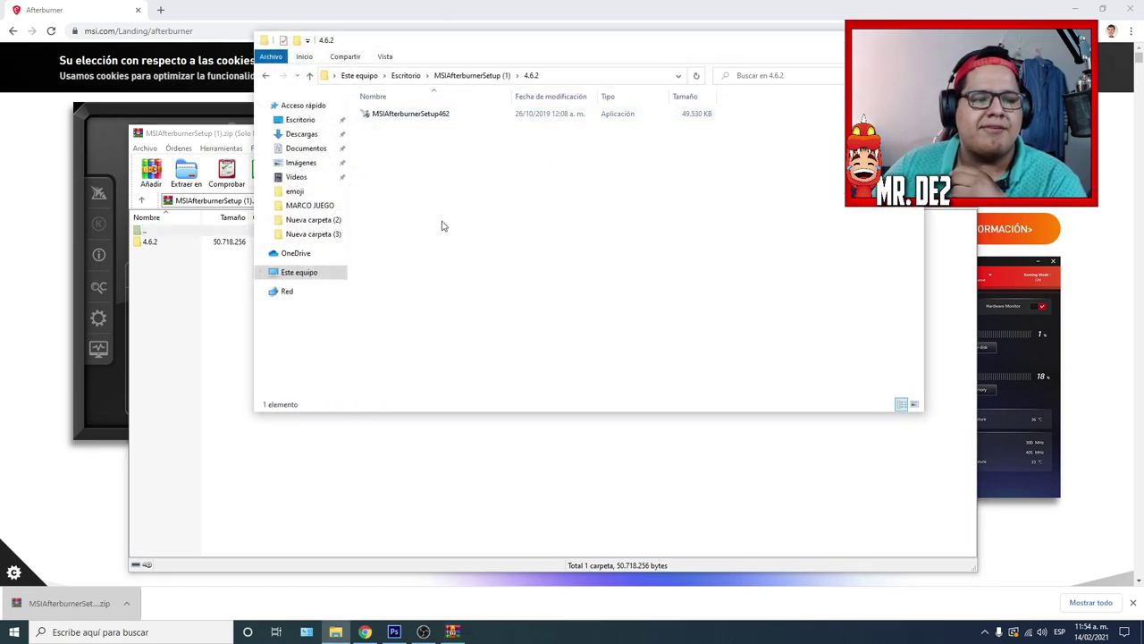
{"action": "double_click", "coordinate": [384, 116]}
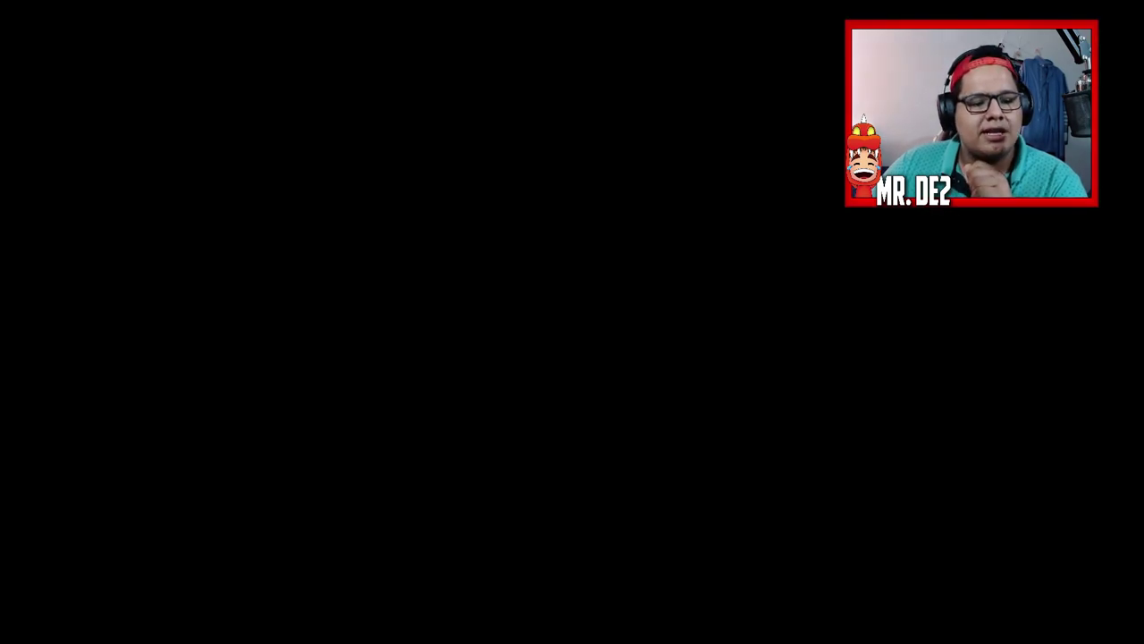
{"action": "left_click", "coordinate": [575, 402]}
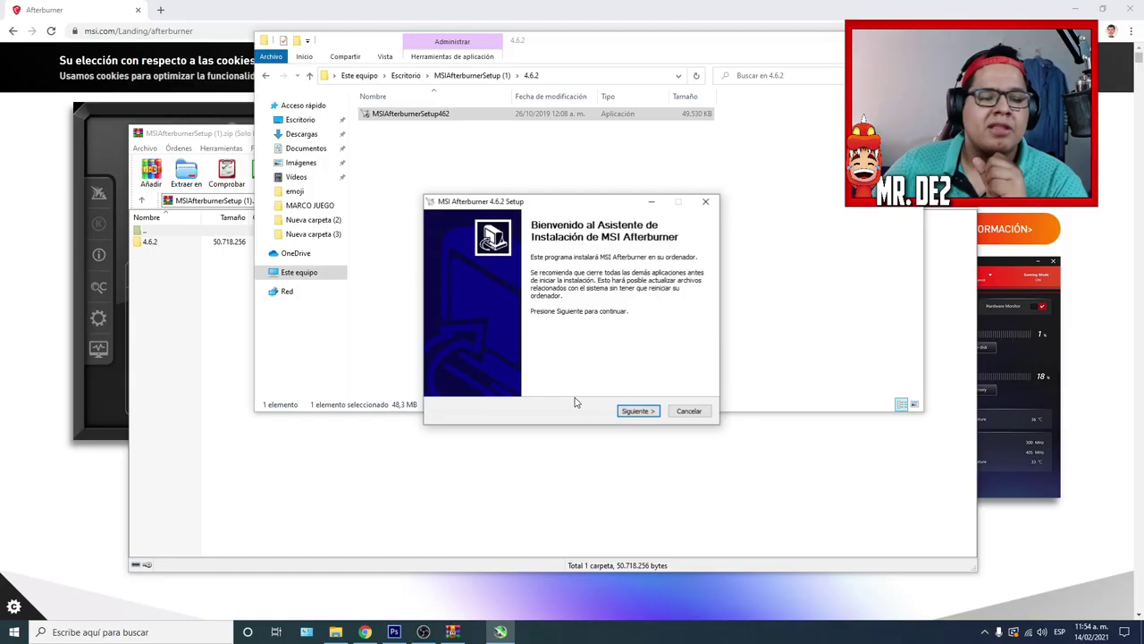
Install MSI Afterburner with RivaTuner Statistics Server, accepting the licence, keeping the default folders and skipping the RTCore64.sys file.
{"action": "left_click", "coordinate": [633, 411]}
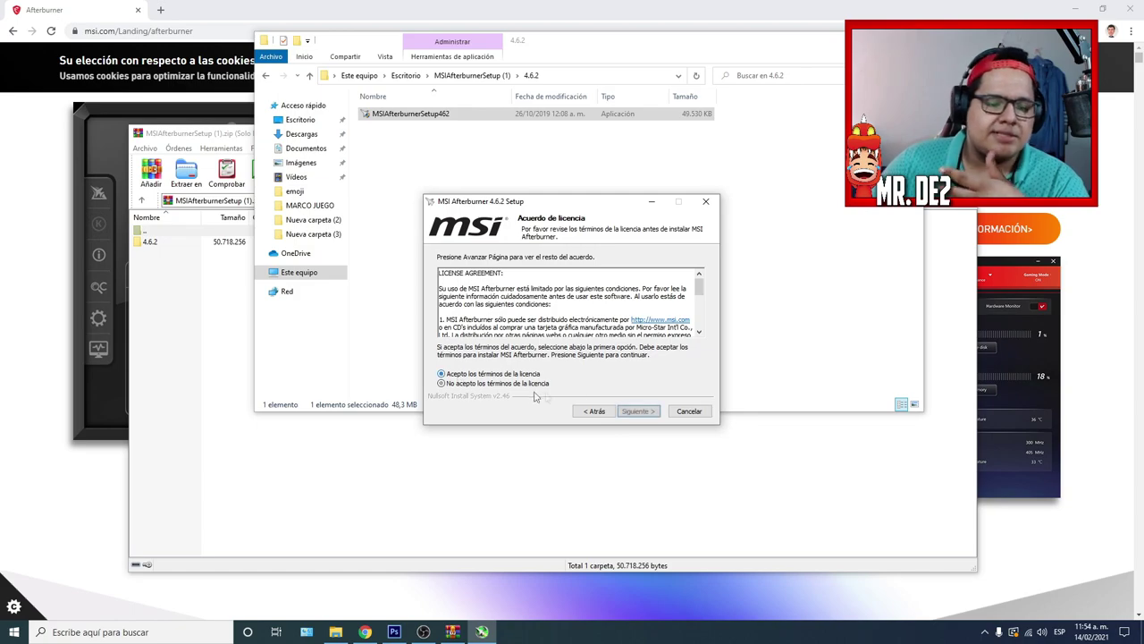
{"action": "left_click", "coordinate": [636, 411]}
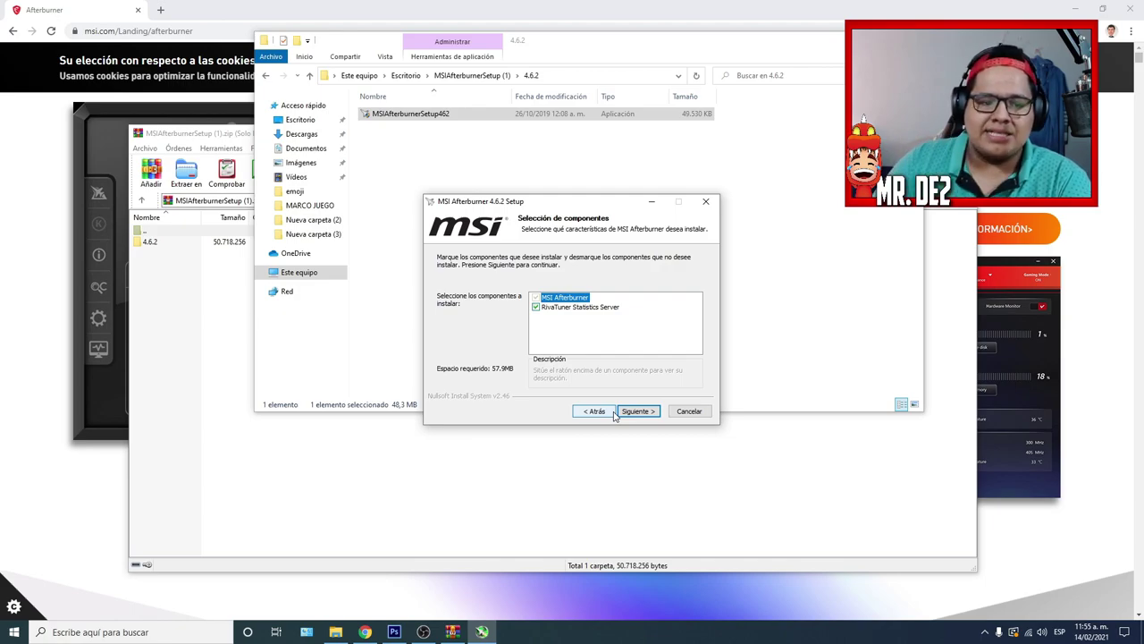
{"action": "left_click", "coordinate": [632, 411]}
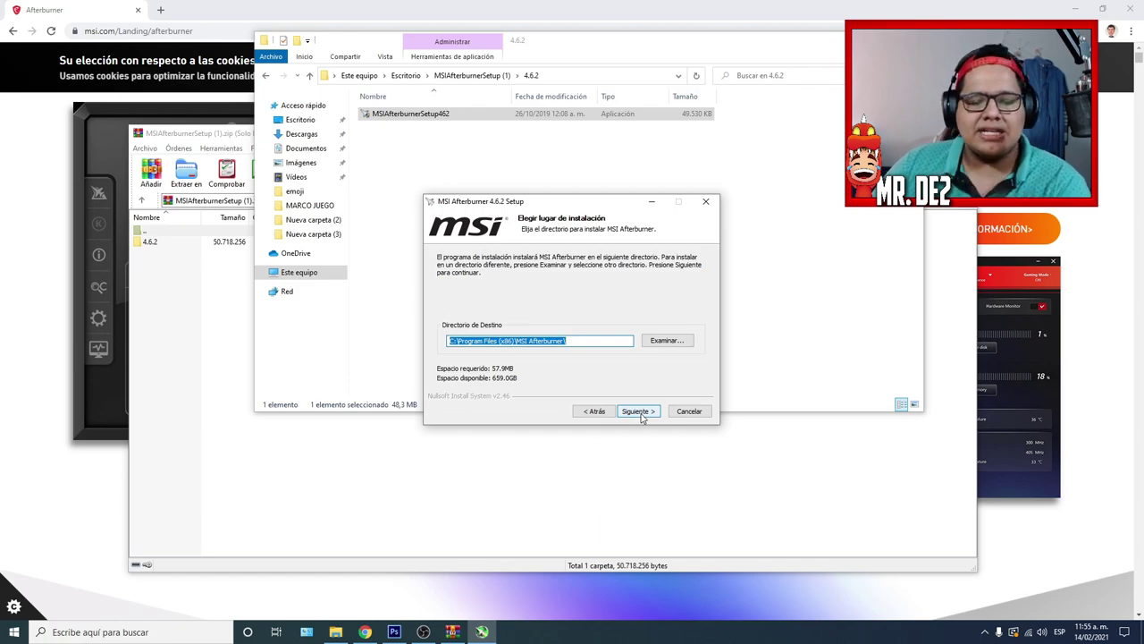
{"action": "left_click", "coordinate": [638, 411]}
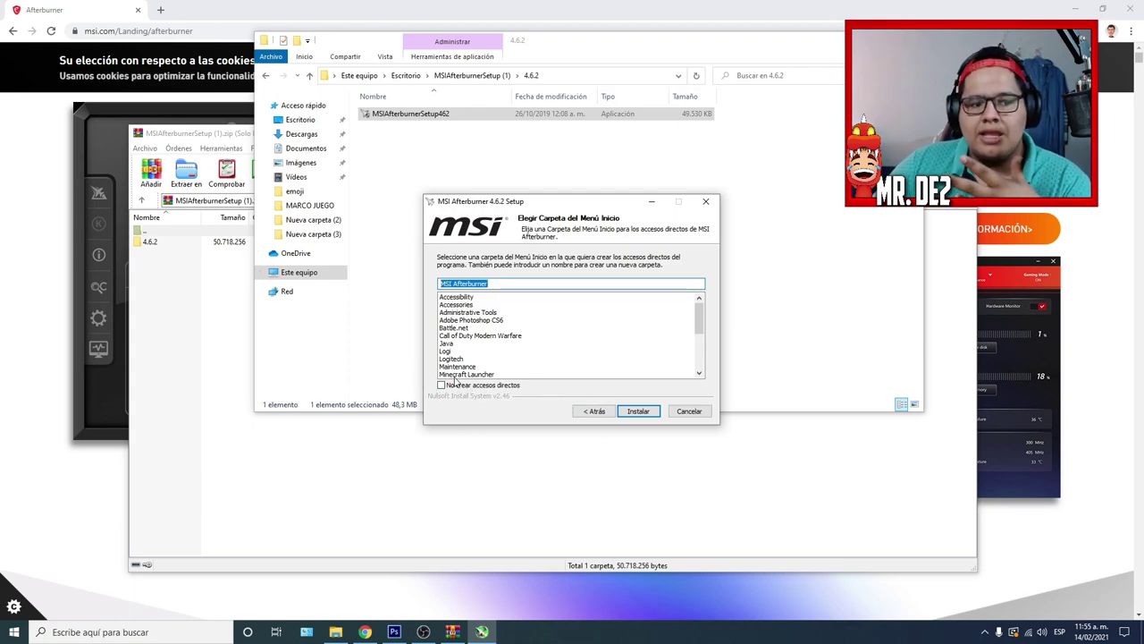
{"action": "left_click", "coordinate": [648, 414]}
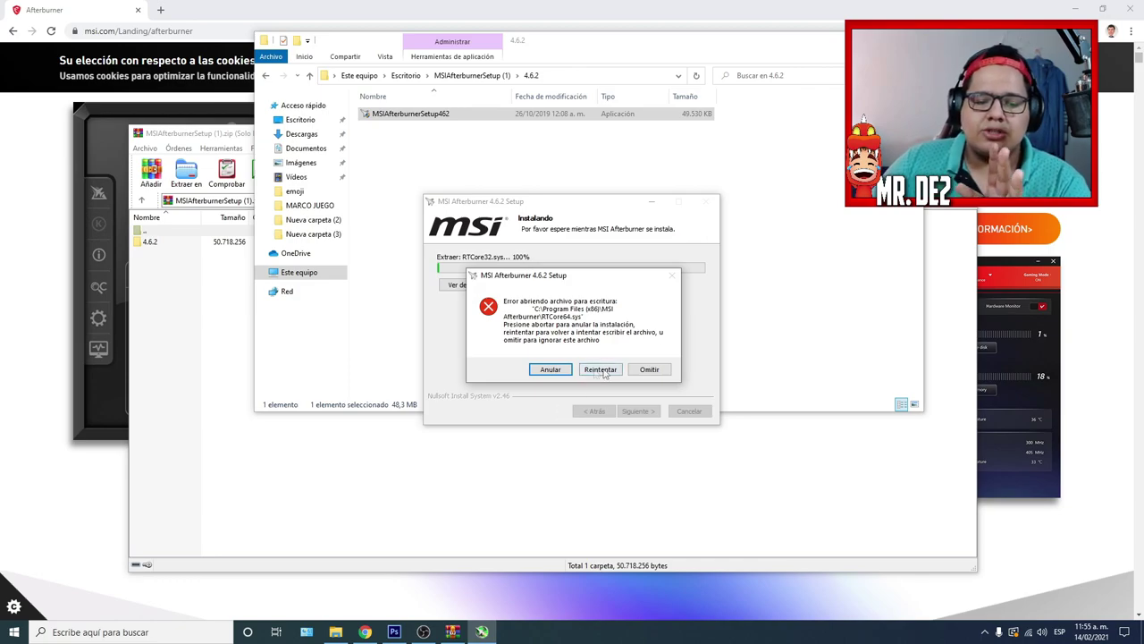
{"action": "left_click", "coordinate": [650, 369]}
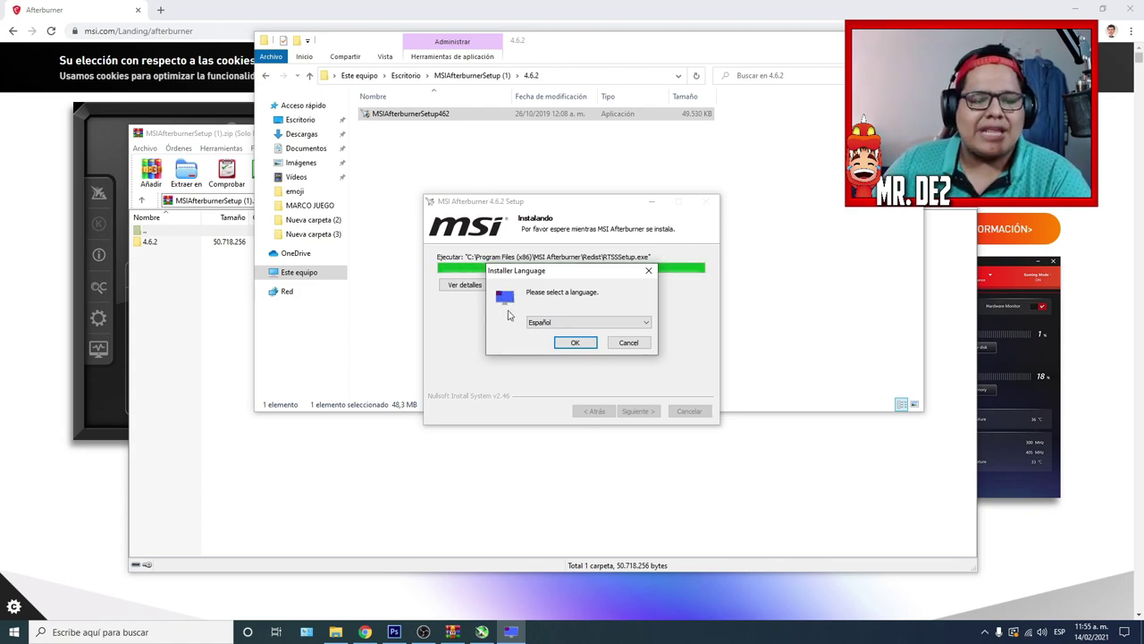
Install RivaTuner Statistics Server in Español, accepting the licence and keeping the default options.
{"action": "left_click", "coordinate": [590, 349]}
{"action": "left_click", "coordinate": [606, 353]}
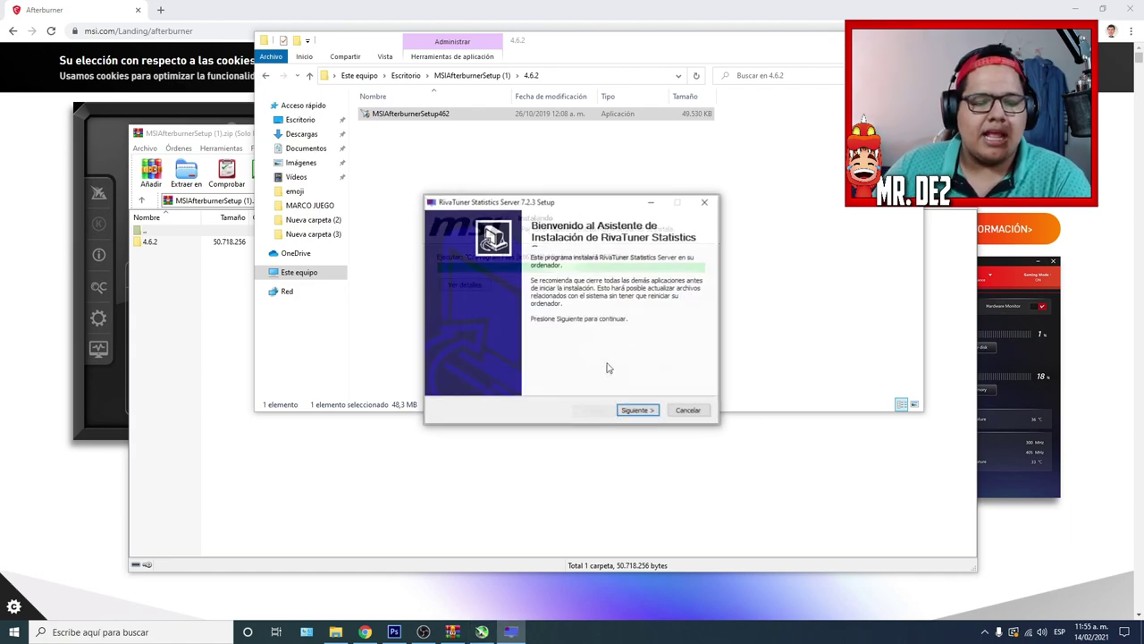
{"action": "left_click", "coordinate": [639, 411]}
{"action": "left_click", "coordinate": [509, 374]}
{"action": "left_click", "coordinate": [638, 411]}
{"action": "left_click", "coordinate": [638, 411]}
{"action": "left_click", "coordinate": [636, 411]}
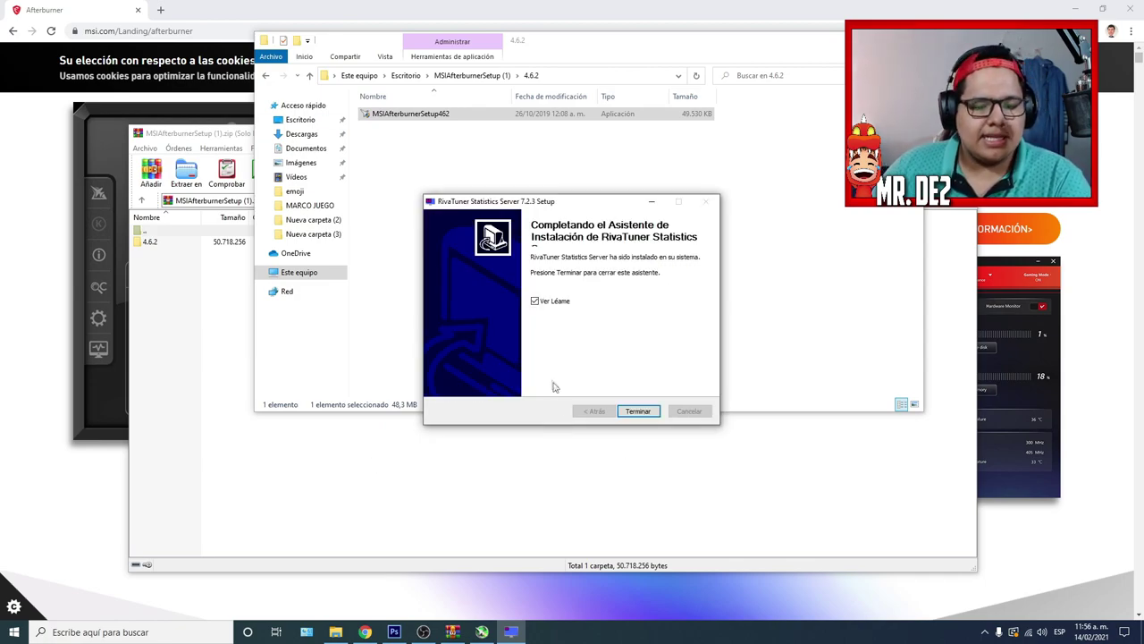
Finish both setup wizards, leaving out the Afterburner readme and keeping the option to run MSI Afterburner.
{"action": "left_click", "coordinate": [635, 412]}
{"action": "left_click", "coordinate": [541, 322]}
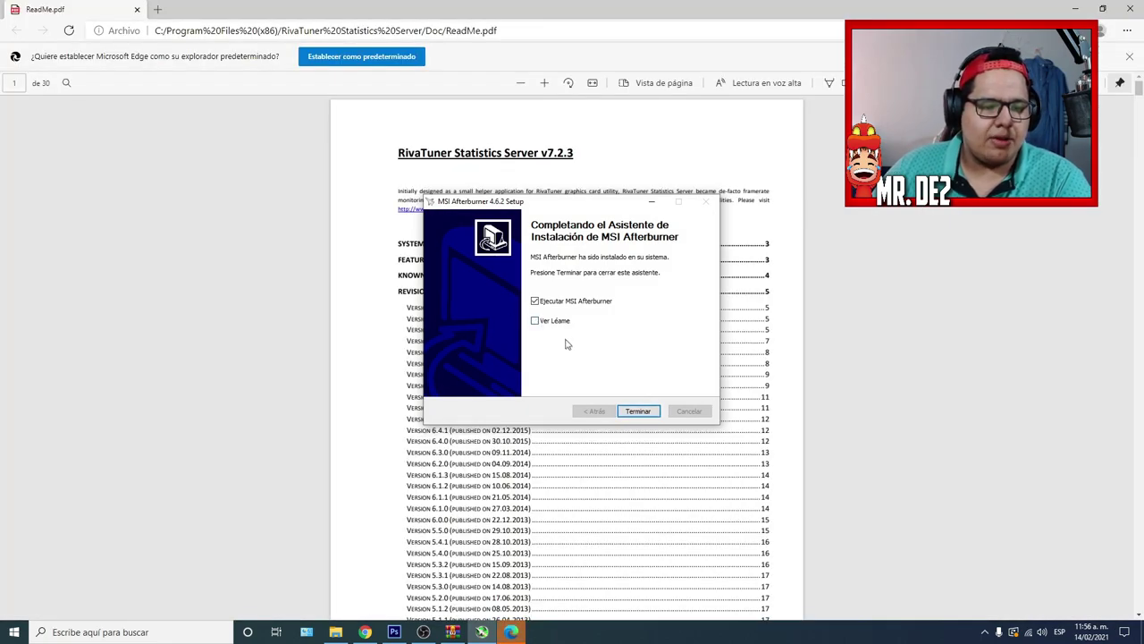
{"action": "left_click", "coordinate": [637, 412]}
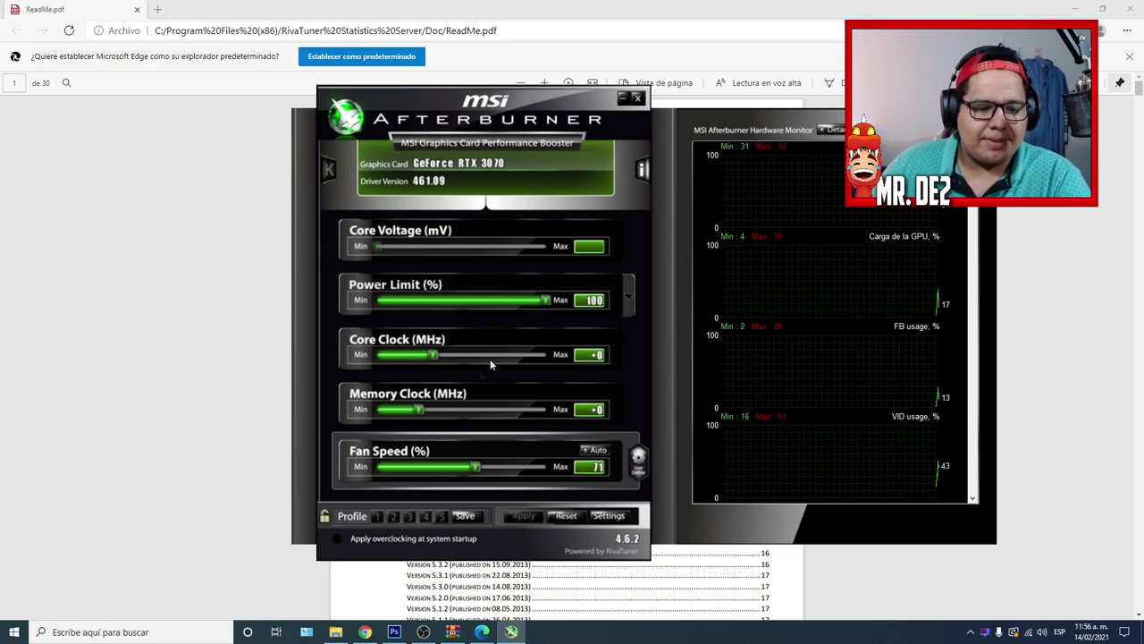
Switch the graphics card's fan speed to automatic control and apply the change.
{"action": "mouse_move", "coordinate": [483, 473]}
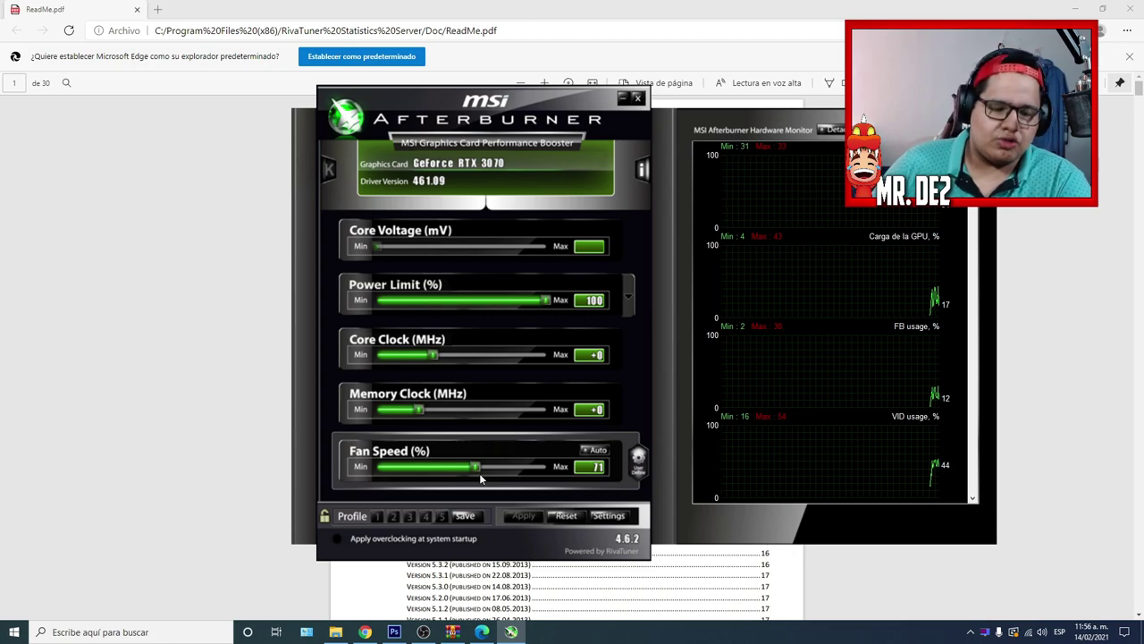
{"action": "left_click", "coordinate": [588, 452]}
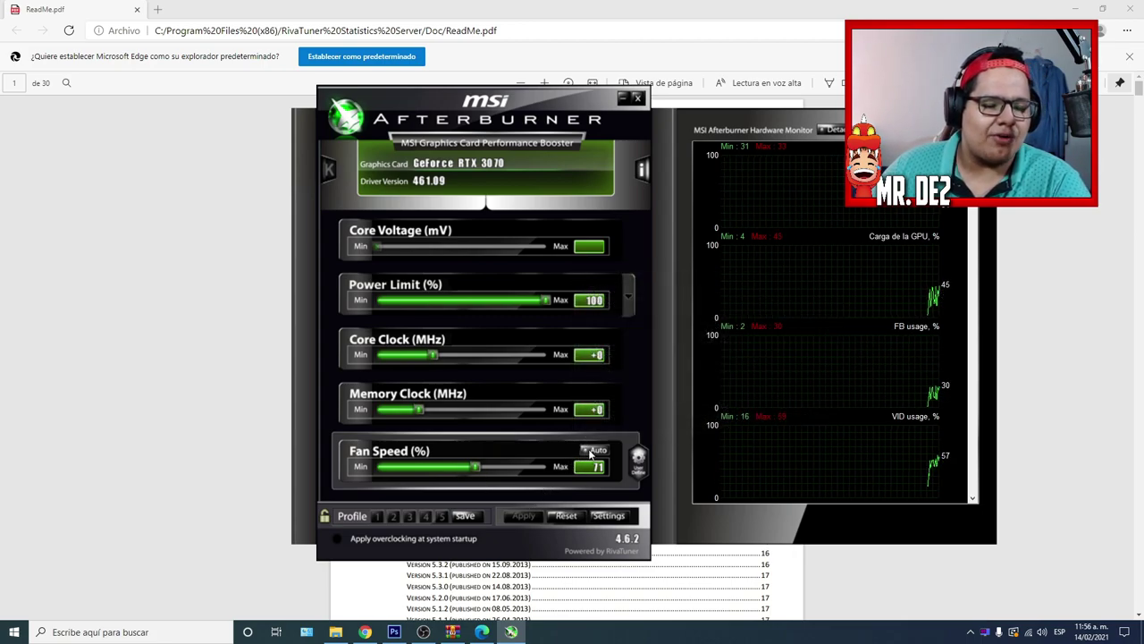
{"action": "left_click", "coordinate": [587, 451]}
{"action": "left_click", "coordinate": [587, 452]}
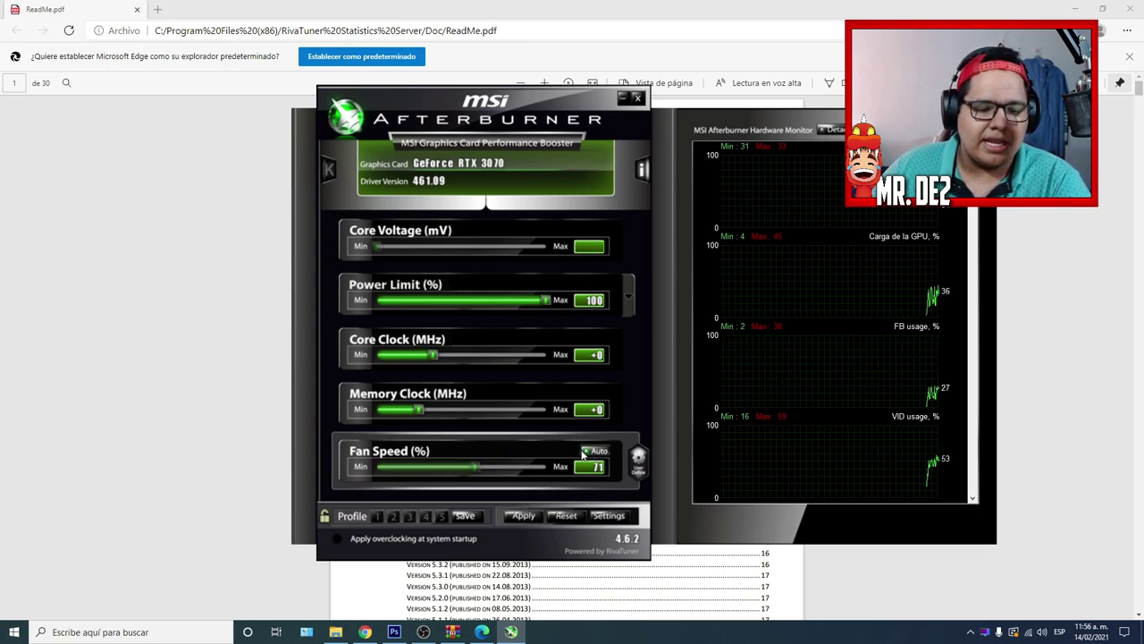
{"action": "left_click", "coordinate": [523, 517]}
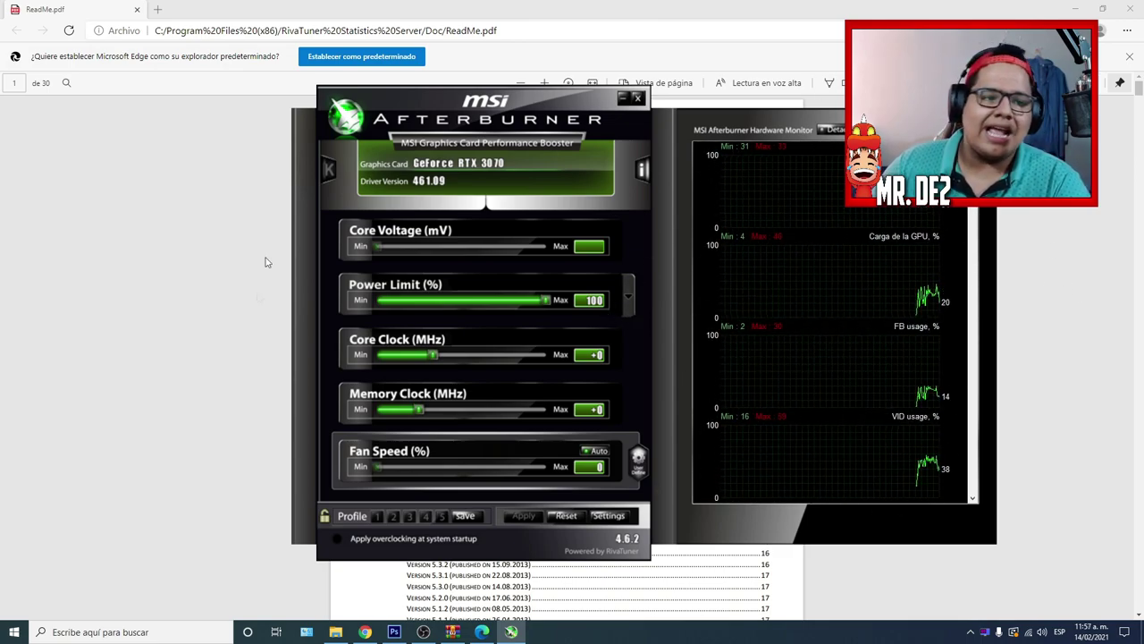
Turn off automatic fan control, set the fan speed to 100% and apply it.
{"action": "left_click", "coordinate": [592, 452]}
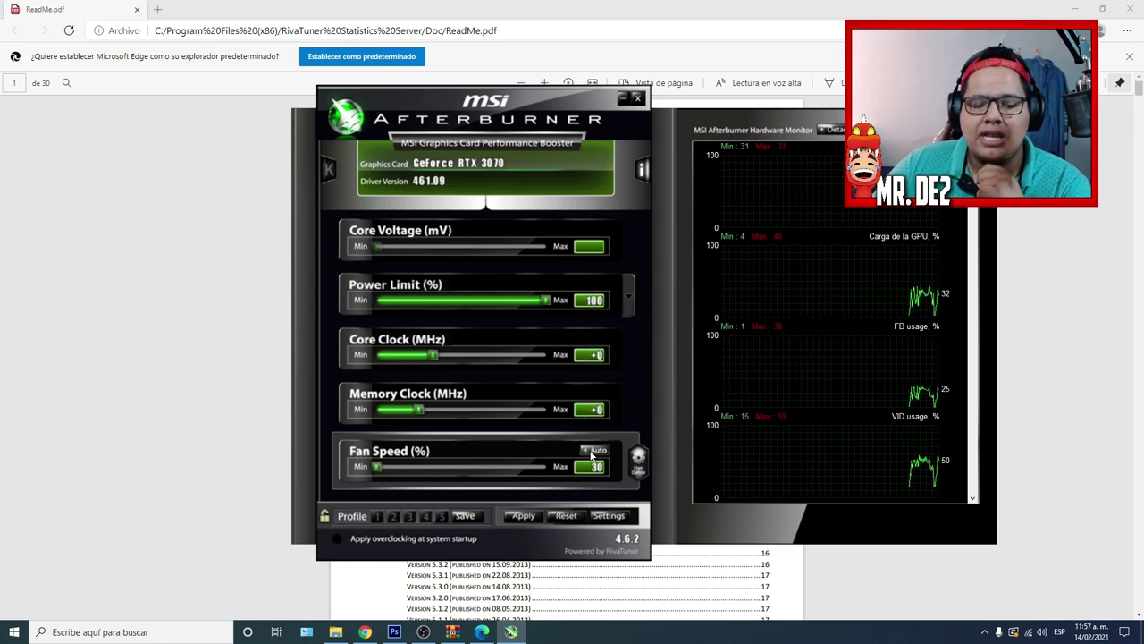
{"action": "mouse_move", "coordinate": [375, 475]}
{"action": "left_mouse_down"}
{"action": "mouse_move", "coordinate": [537, 471]}
{"action": "mouse_move", "coordinate": [374, 475]}
{"action": "left_mouse_up"}
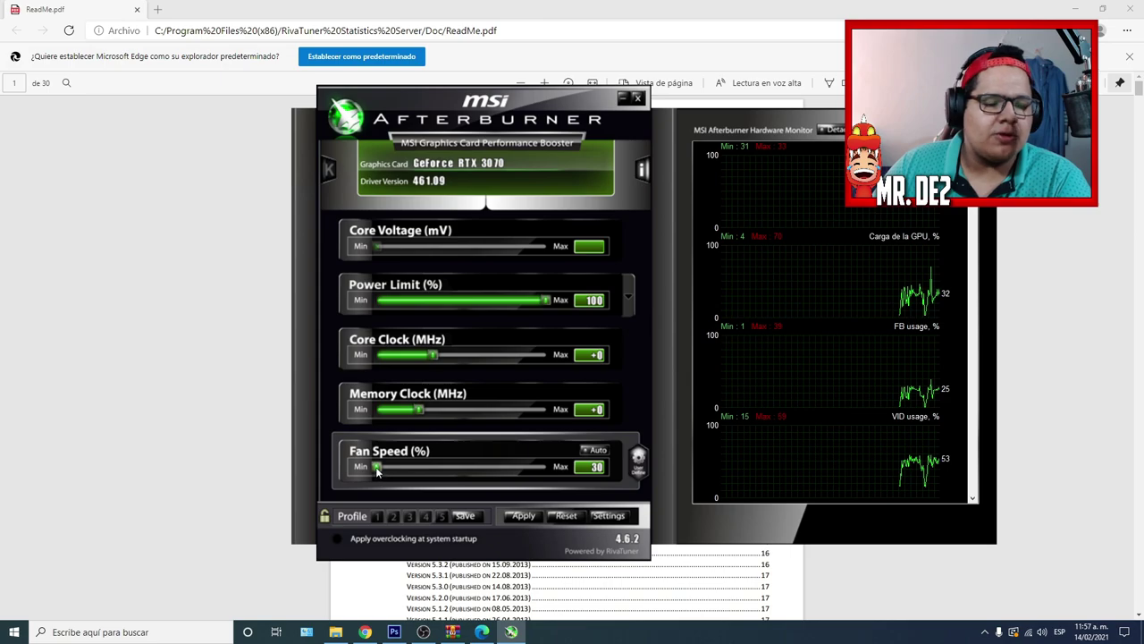
{"action": "left_click_drag", "start_coordinate": [376, 469], "coordinate": [547, 466]}
{"action": "left_click", "coordinate": [523, 515]}
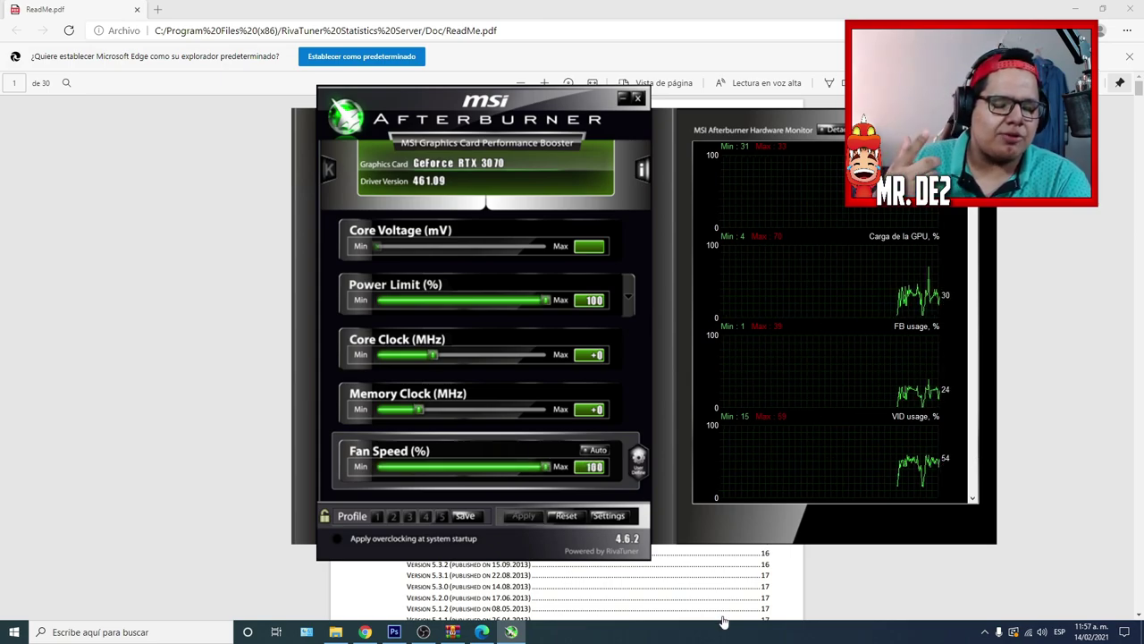
Return the fan speed from the manual setting to automatic control and apply it.
{"action": "left_click", "coordinate": [595, 450]}
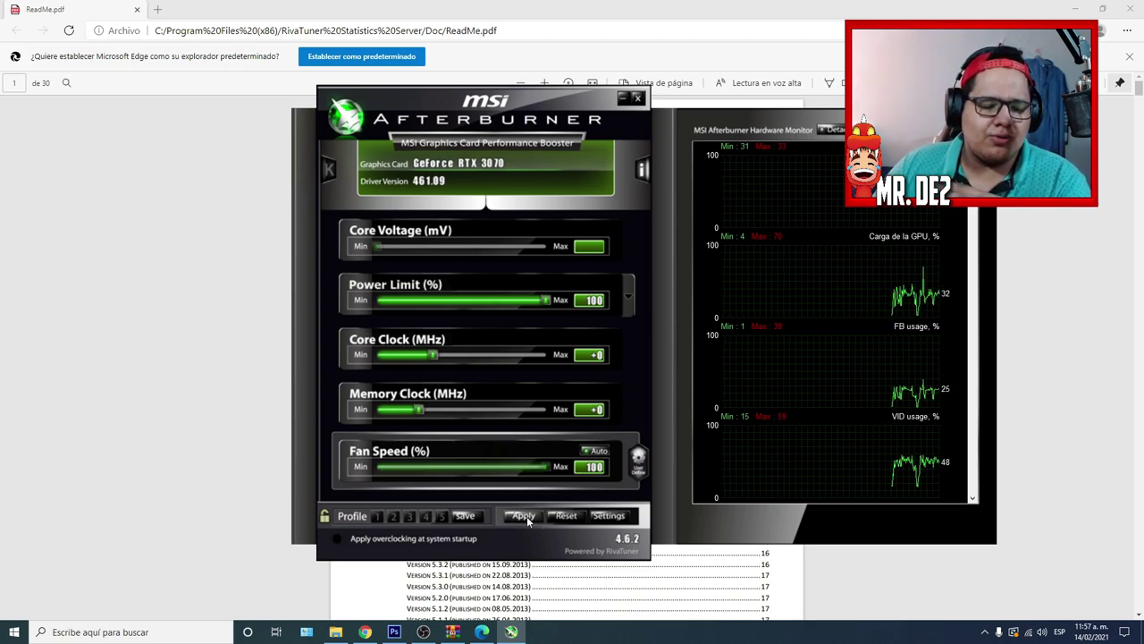
{"action": "left_click", "coordinate": [525, 515]}
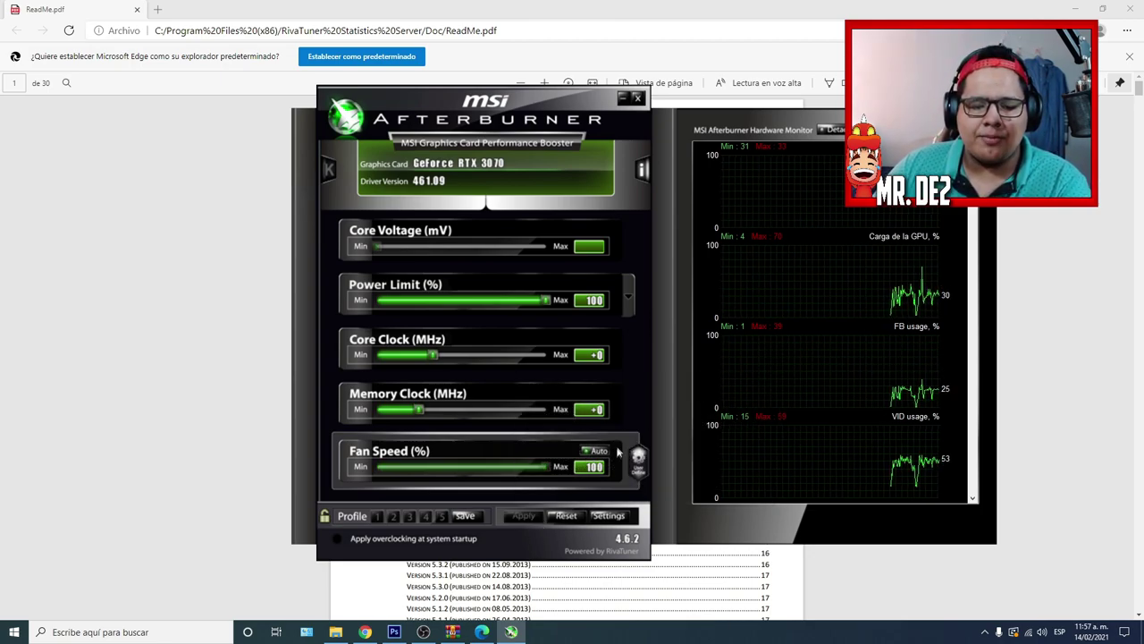
{"action": "left_click", "coordinate": [595, 451]}
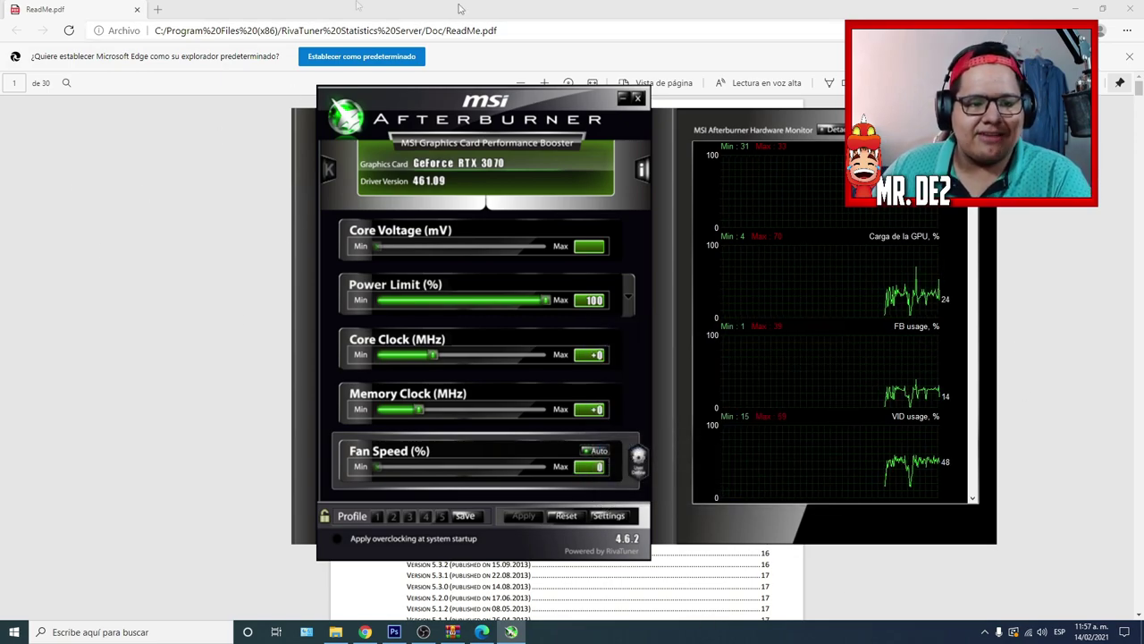
Open the user interface properties and preview the v2 big edition, Lightning Anniversary and Dragon Army skins.
{"action": "left_click", "coordinate": [608, 516]}
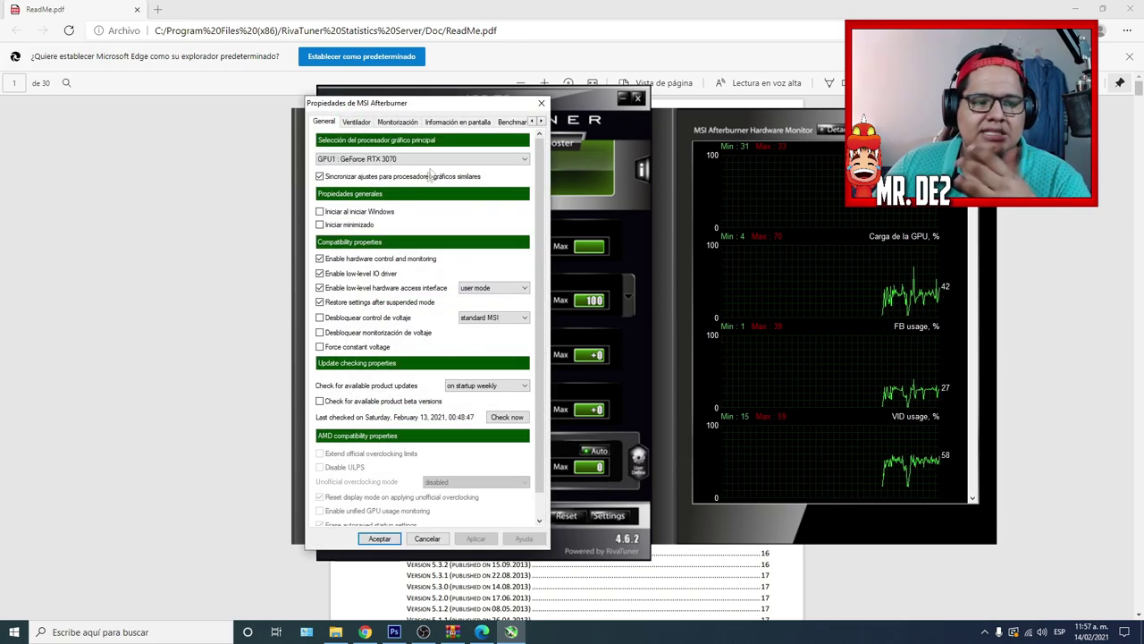
{"action": "left_click", "coordinate": [541, 121]}
{"action": "left_click", "coordinate": [541, 121]}
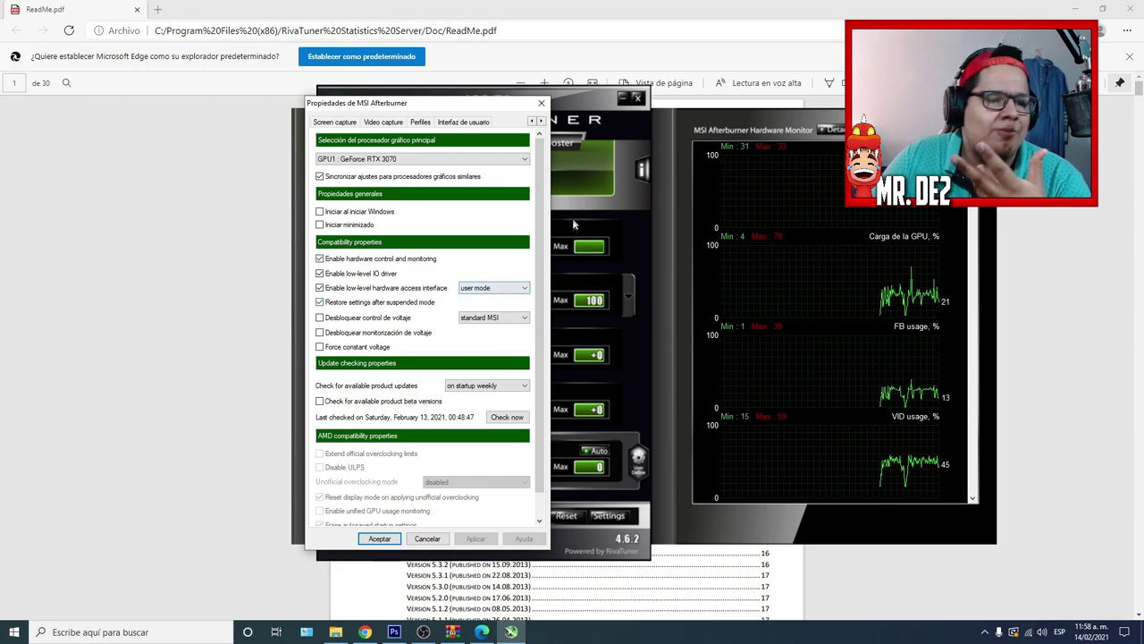
{"action": "left_click", "coordinate": [463, 122]}
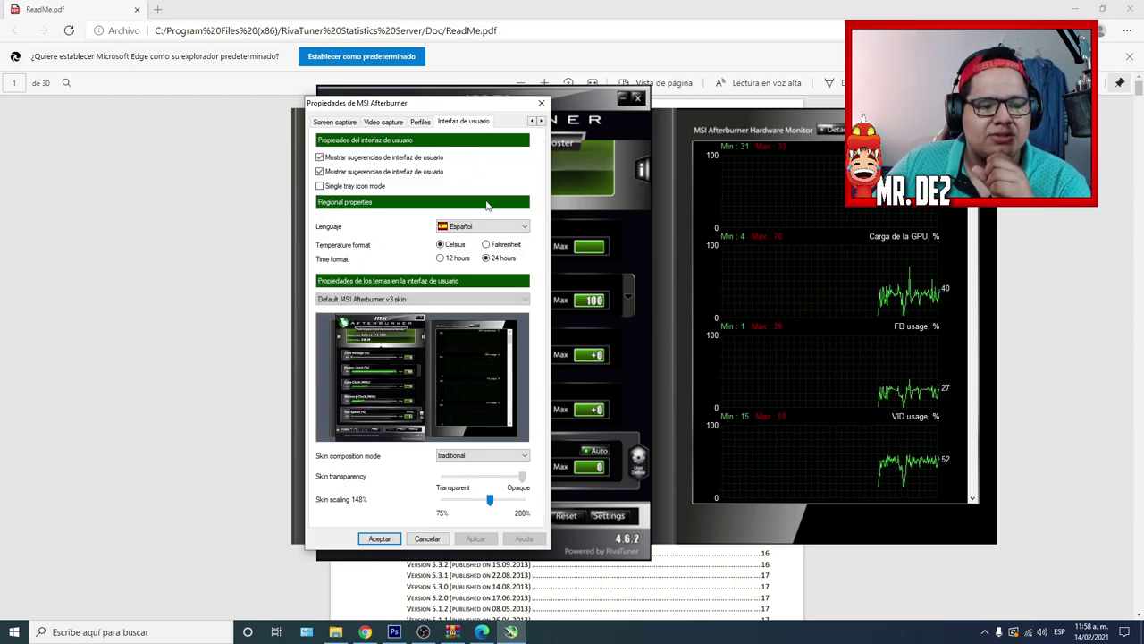
{"action": "left_click", "coordinate": [375, 299]}
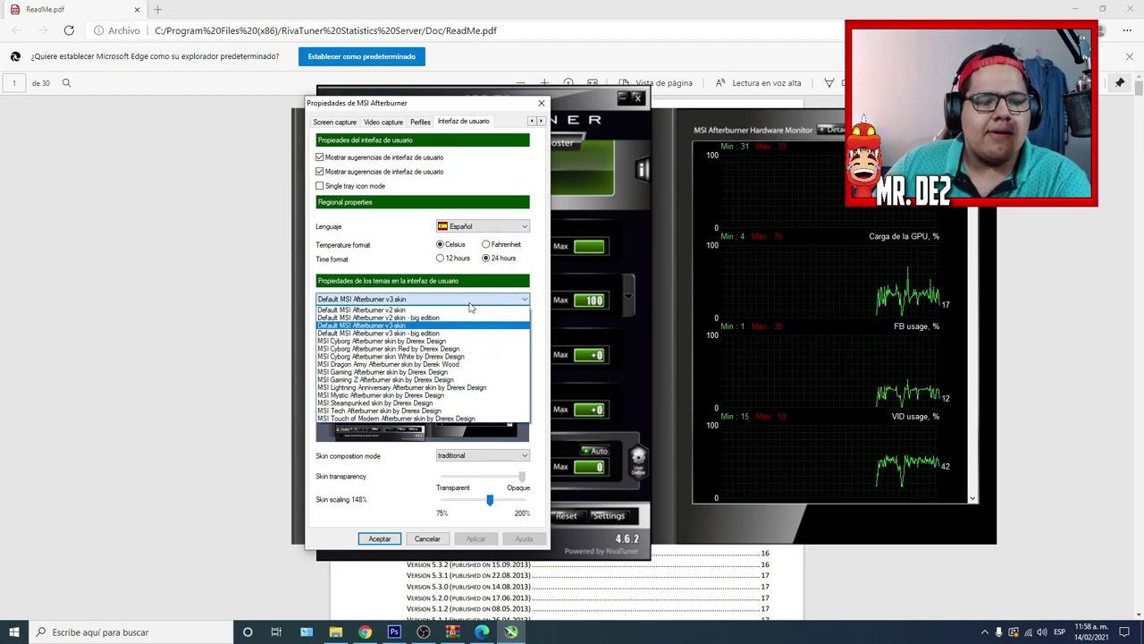
{"action": "left_click", "coordinate": [405, 317]}
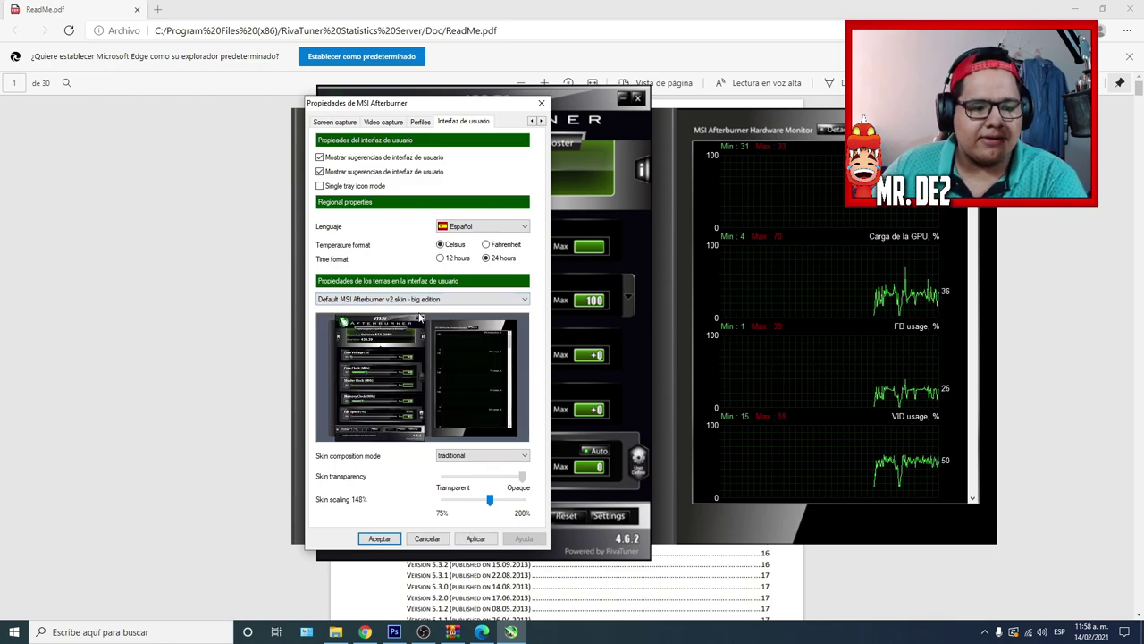
{"action": "left_click", "coordinate": [411, 300]}
{"action": "left_click", "coordinate": [402, 387]}
{"action": "left_click", "coordinate": [411, 301]}
{"action": "left_click", "coordinate": [393, 364]}
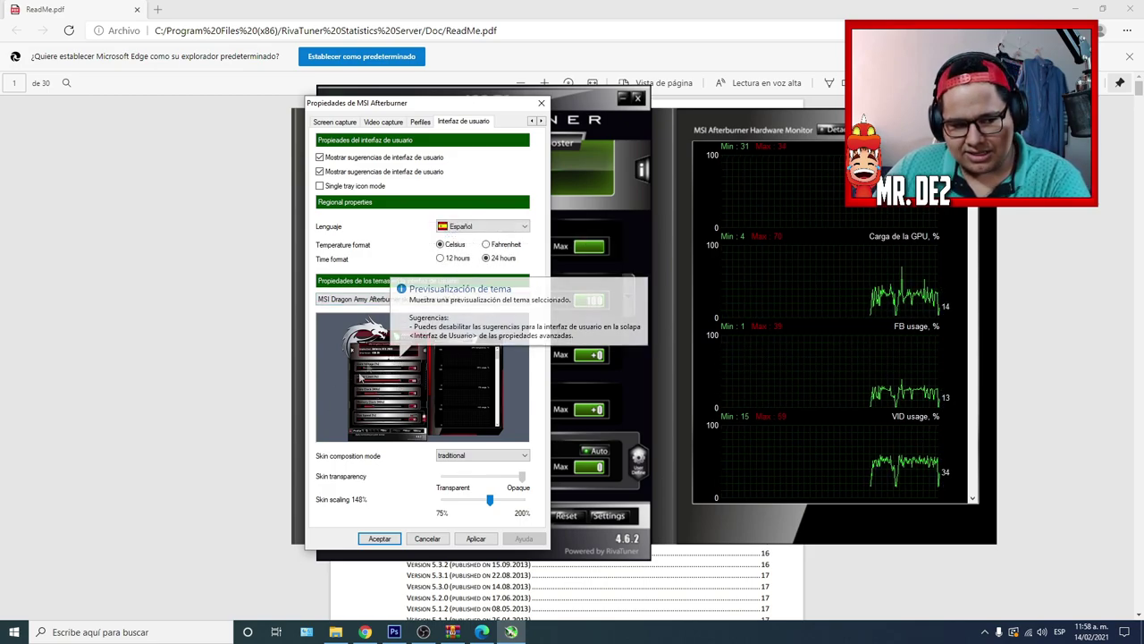
Select the Default MSI Afterburner v3 skin - big edition and apply it.
{"action": "left_click", "coordinate": [373, 299]}
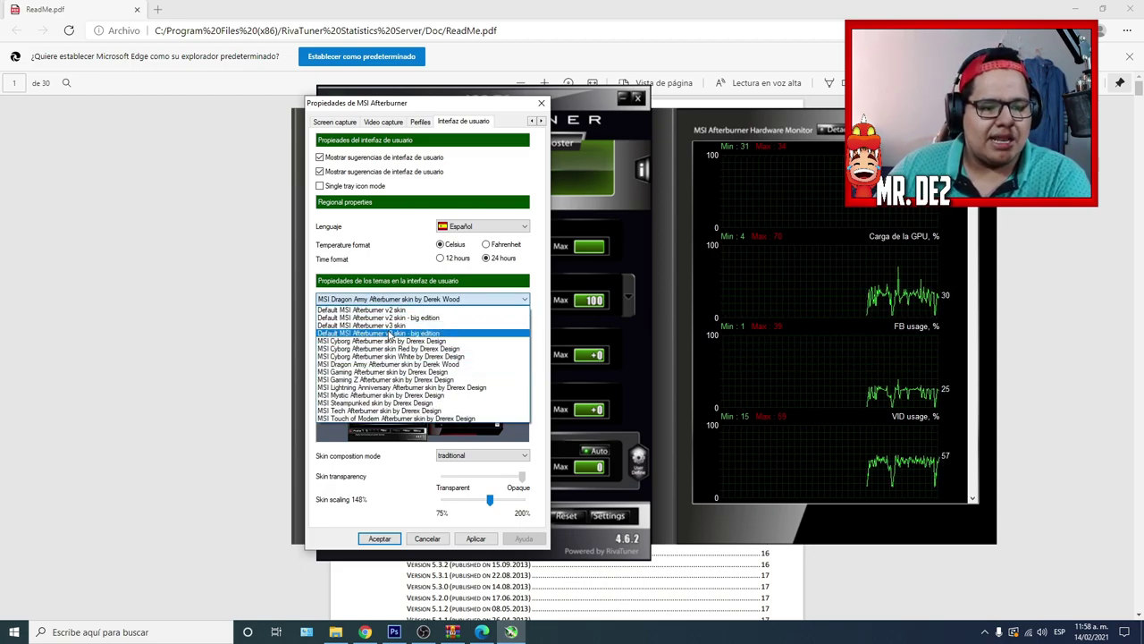
{"action": "left_click", "coordinate": [399, 338]}
{"action": "left_click", "coordinate": [404, 299]}
{"action": "left_click", "coordinate": [401, 338]}
{"action": "left_click", "coordinate": [475, 538]}
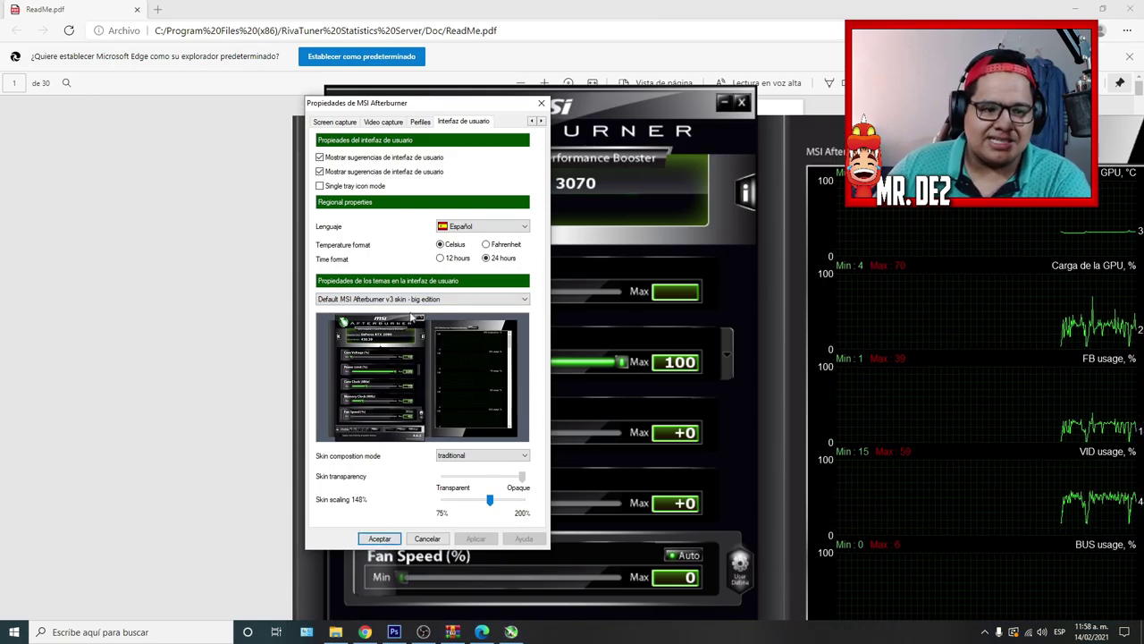
Switch the skin back to Default MSI Afterburner v3 skin and accept the properties.
{"action": "left_click", "coordinate": [411, 300]}
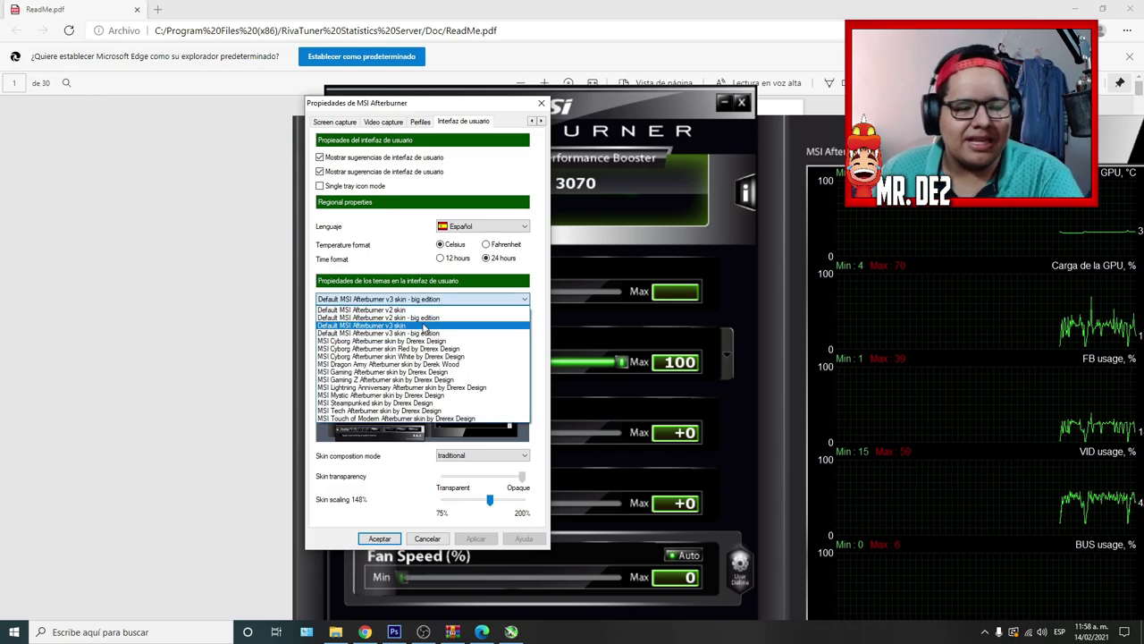
{"action": "left_click", "coordinate": [425, 326]}
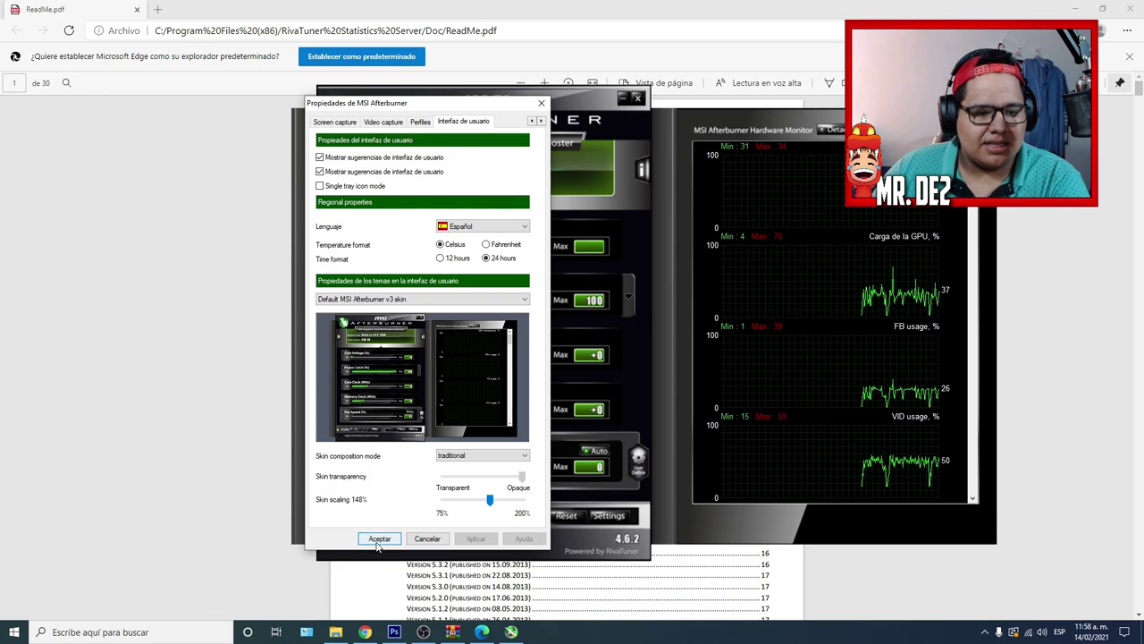
{"action": "left_click", "coordinate": [379, 538]}
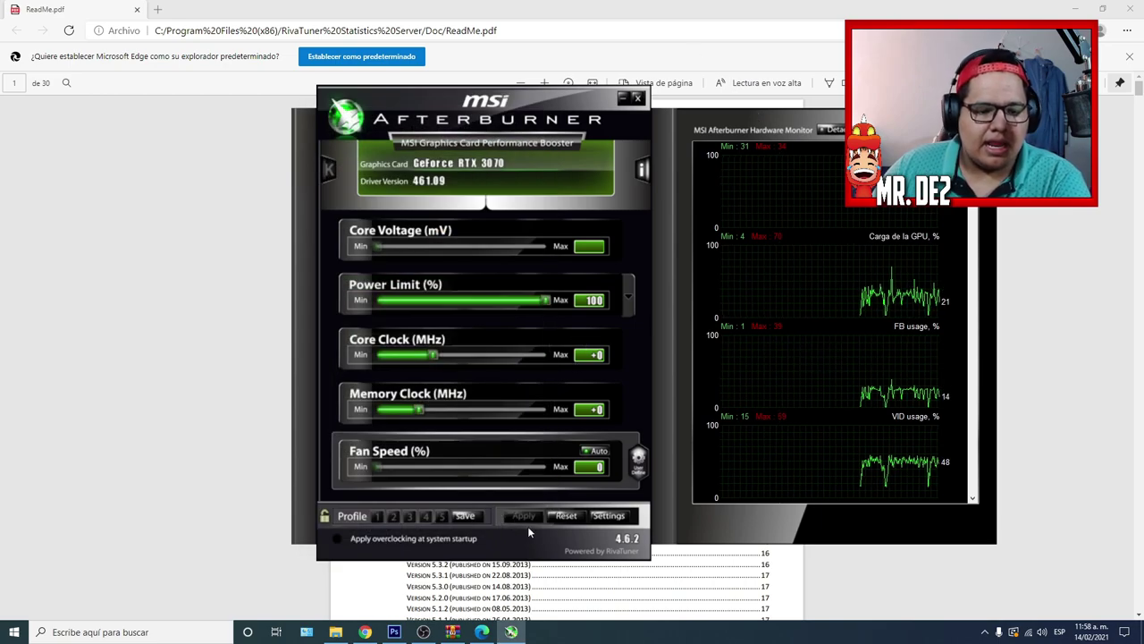
Open the monitoring properties and turn off on-screen display for the Temperatura GPU and Carga de la GPU graphs.
{"action": "left_click", "coordinate": [607, 515]}
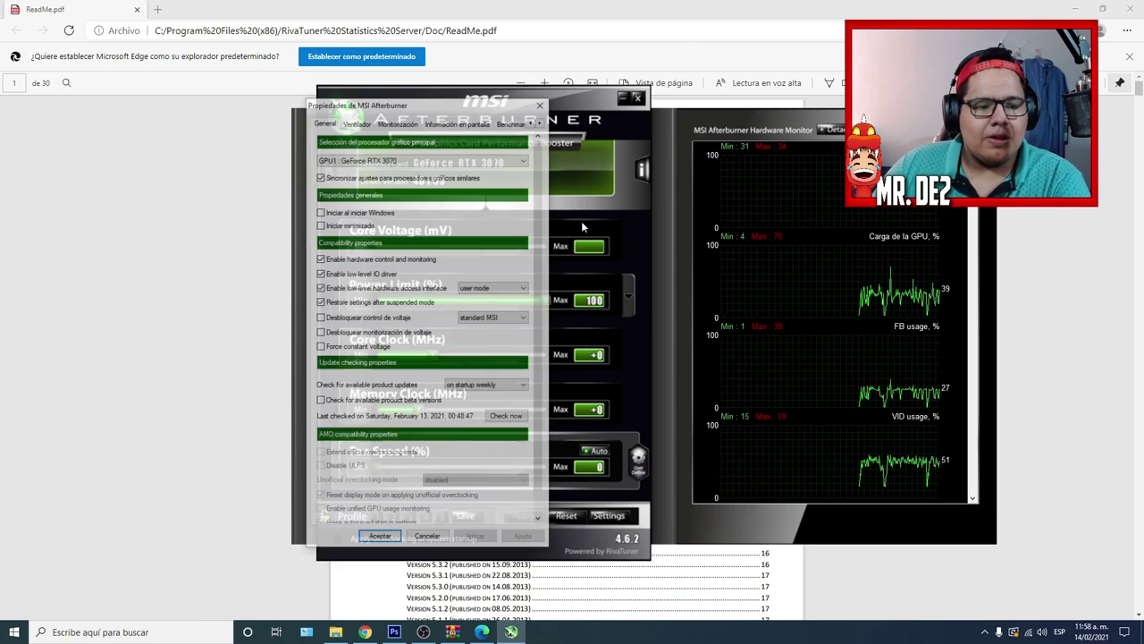
{"action": "left_click", "coordinate": [406, 125]}
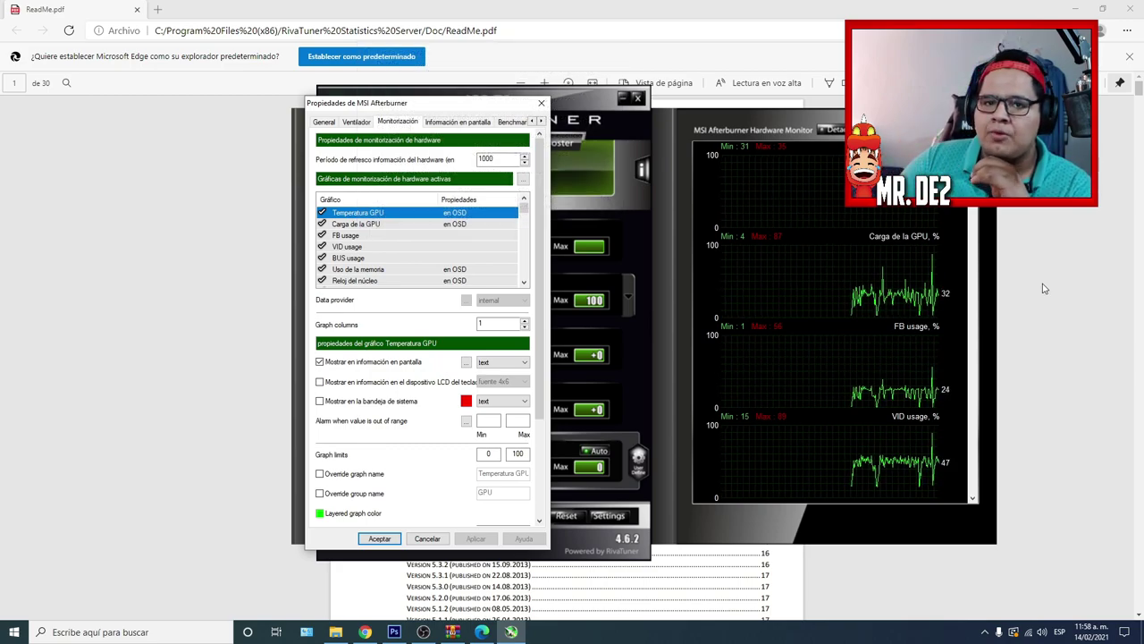
{"action": "left_click", "coordinate": [320, 362]}
{"action": "left_click", "coordinate": [354, 223]}
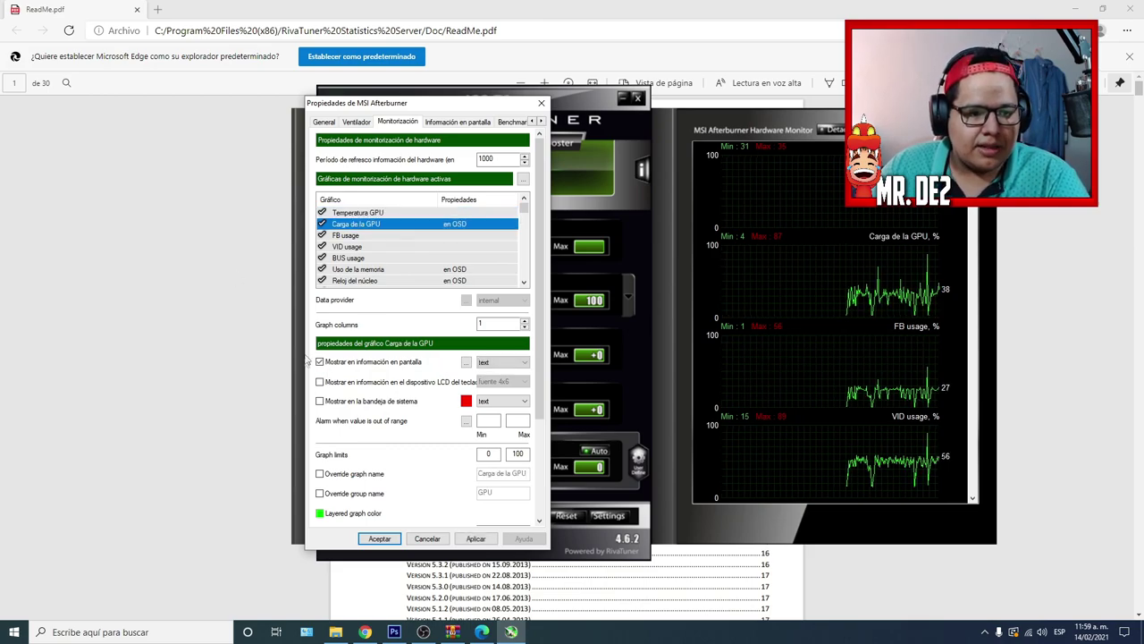
{"action": "left_click", "coordinate": [320, 362]}
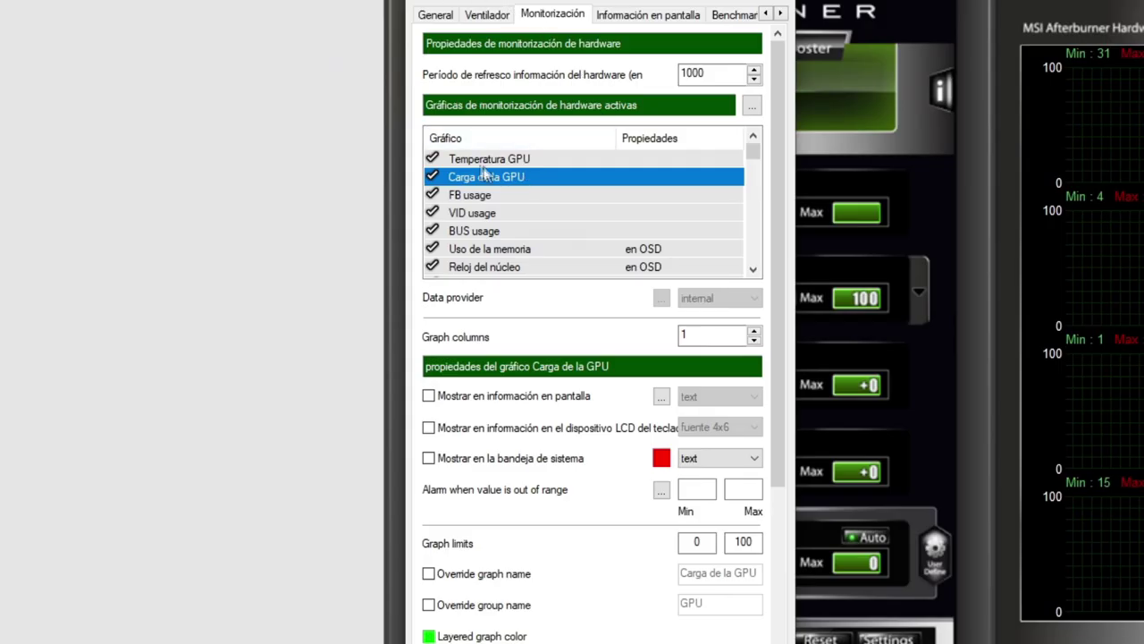
Enable "Mostrar en información en pantalla" for the Temperatura GPU and Carga de la GPU graphs.
{"action": "left_click", "coordinate": [358, 213]}
{"action": "left_click", "coordinate": [432, 158]}
{"action": "left_click", "coordinate": [432, 158]}
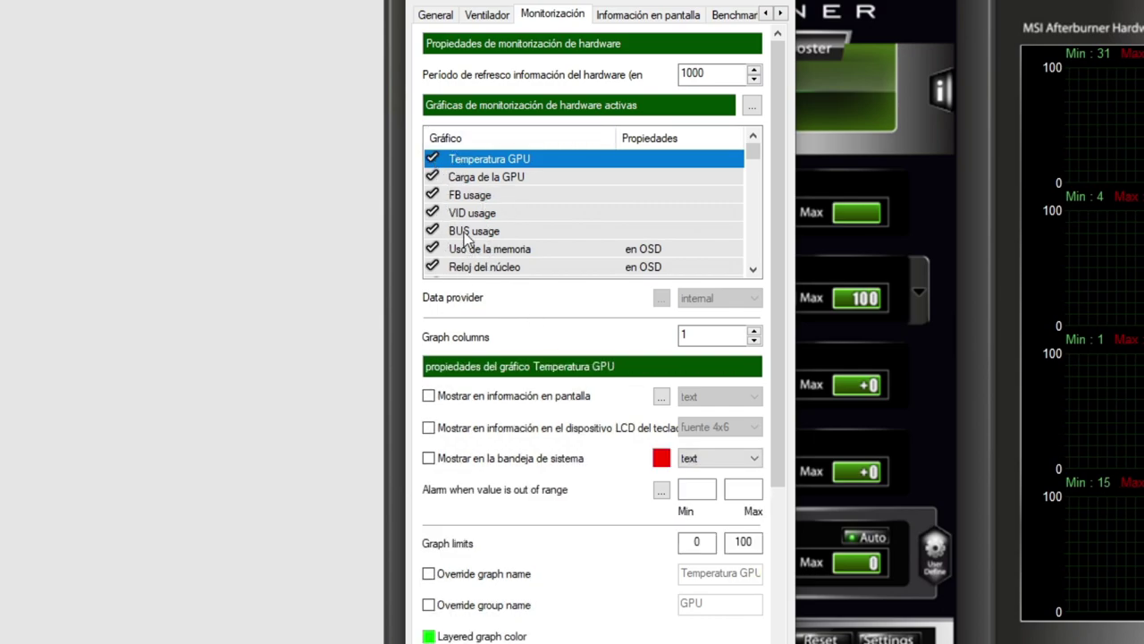
{"action": "mouse_move", "coordinate": [489, 167]}
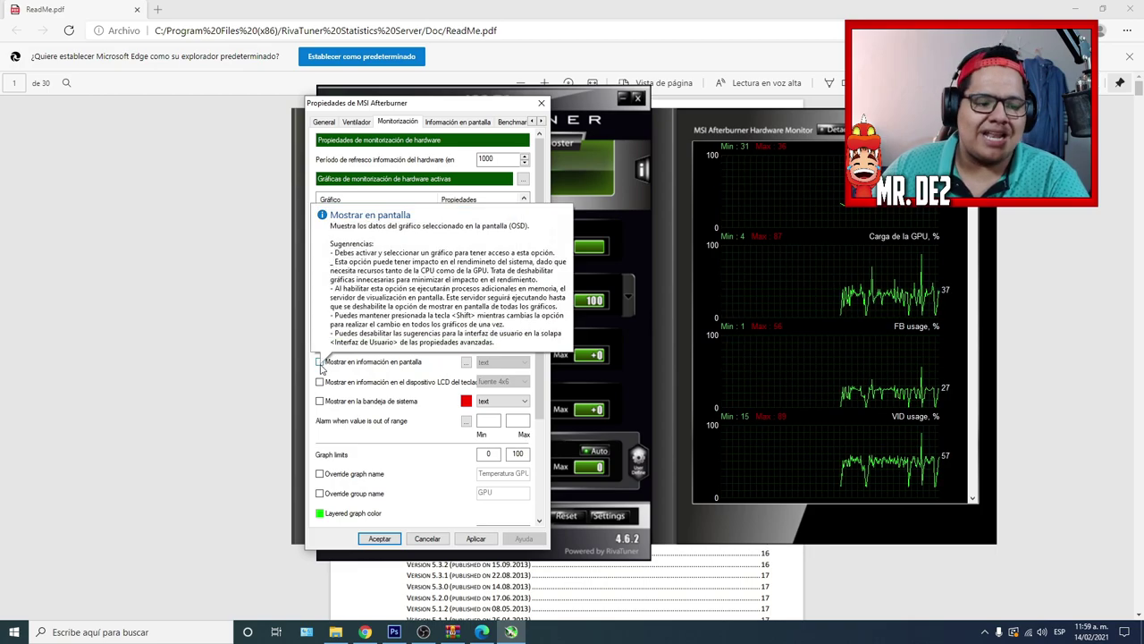
{"action": "left_click", "coordinate": [319, 362]}
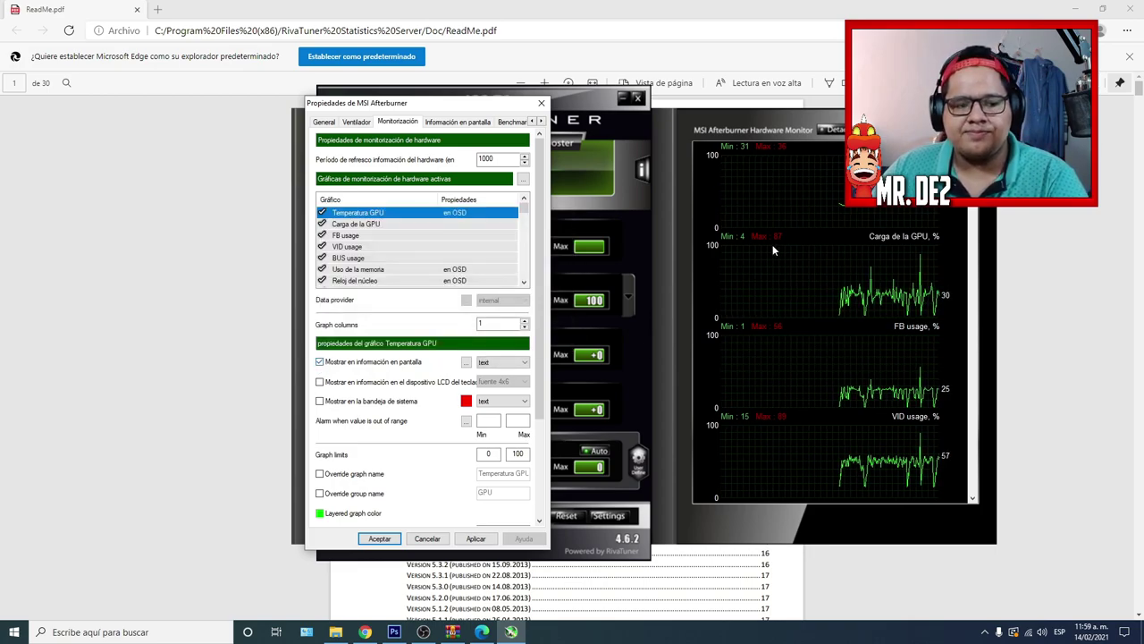
{"action": "left_click", "coordinate": [353, 225]}
{"action": "left_click", "coordinate": [319, 362]}
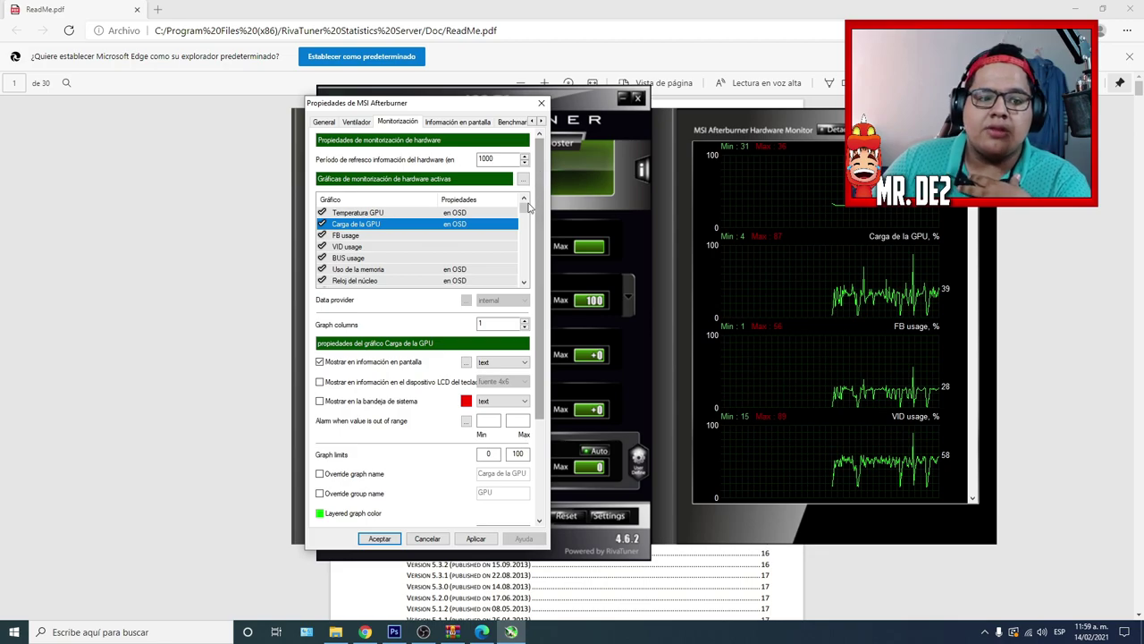
Examine the on-screen display settings of the remaining graphs, including Reloj del núcleo, CPU temperature, CPU and RAM usage, and Velocidad de fotogramas.
{"action": "scroll", "coordinate": [501, 234], "scroll_direction": "down", "scroll_amount": 1}
{"action": "left_click", "coordinate": [393, 246]}
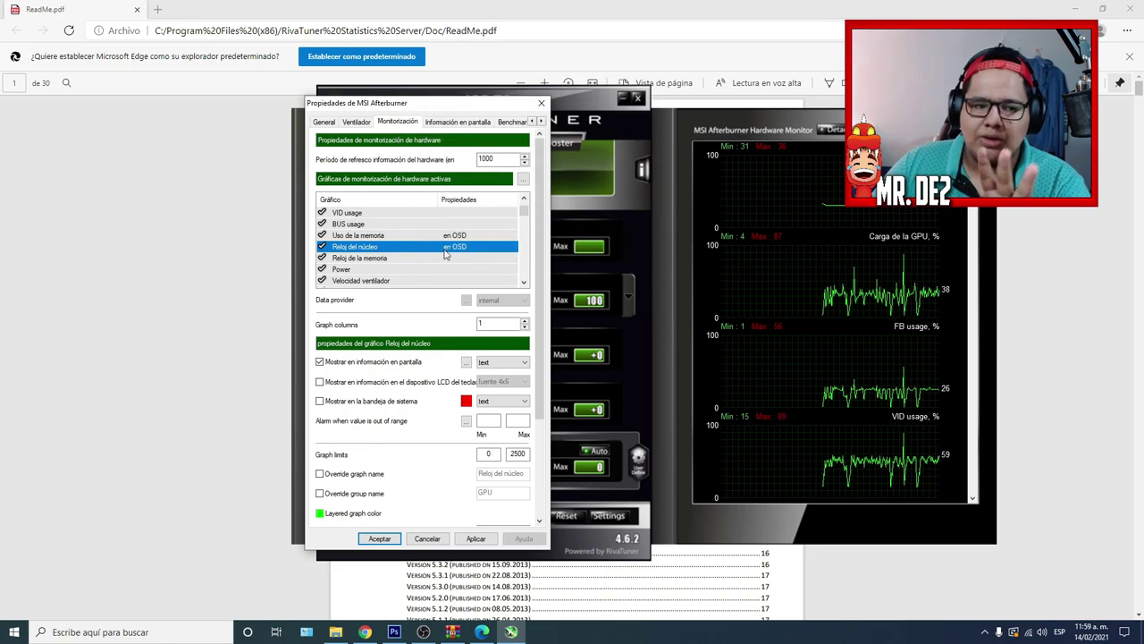
{"action": "scroll", "coordinate": [445, 254], "scroll_direction": "down", "scroll_amount": 3}
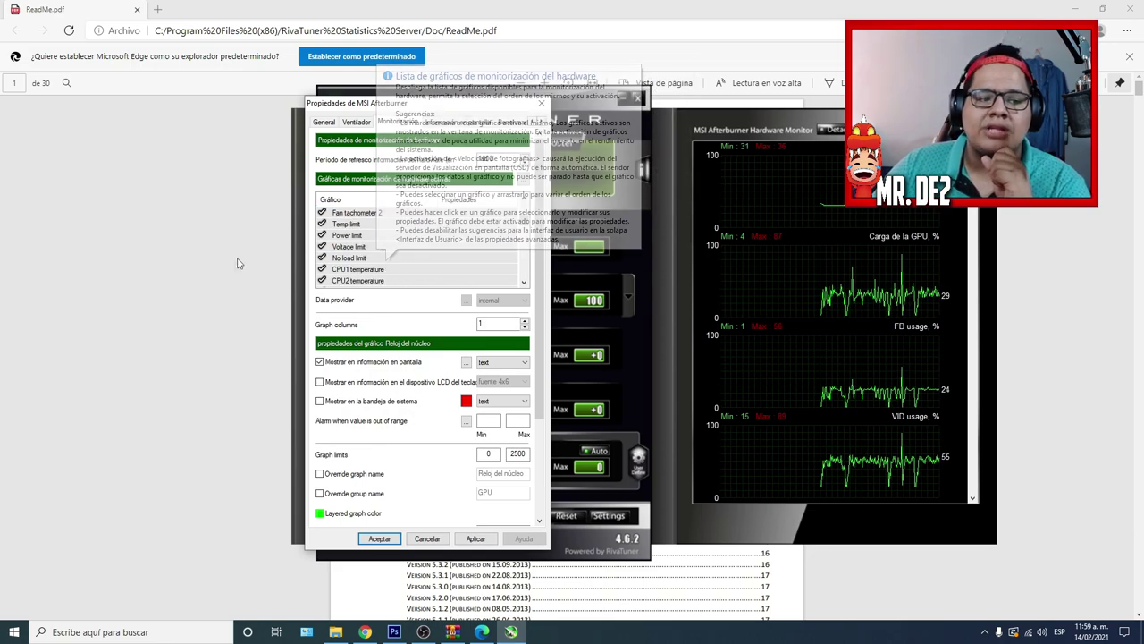
{"action": "scroll", "coordinate": [367, 239], "scroll_direction": "down", "scroll_amount": 1}
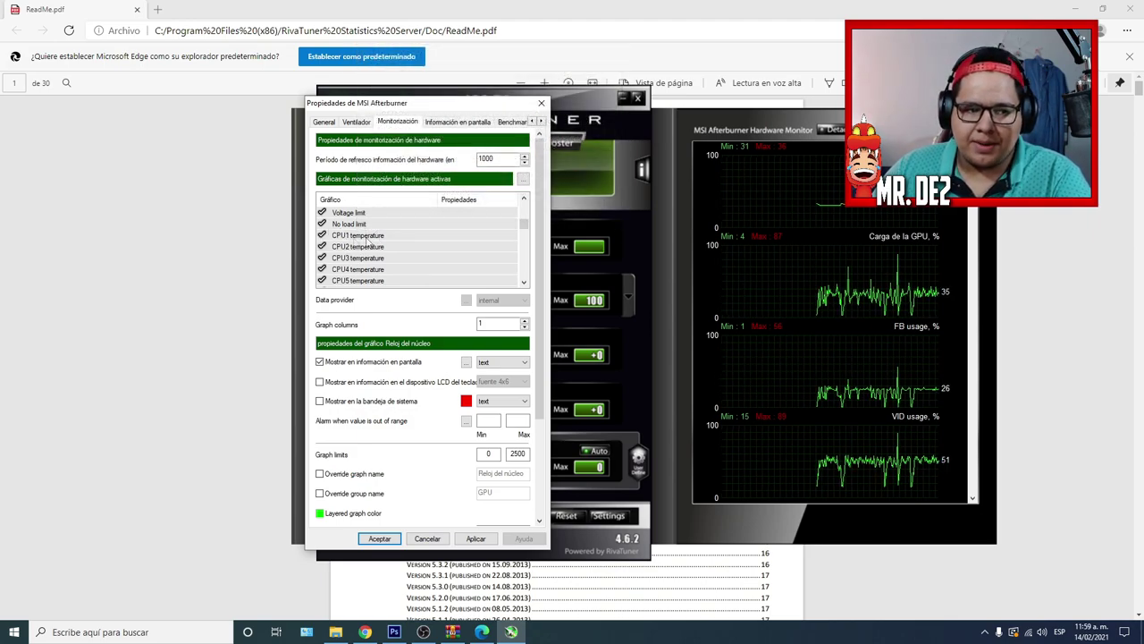
{"action": "scroll", "coordinate": [362, 223], "scroll_direction": "down", "scroll_amount": 4}
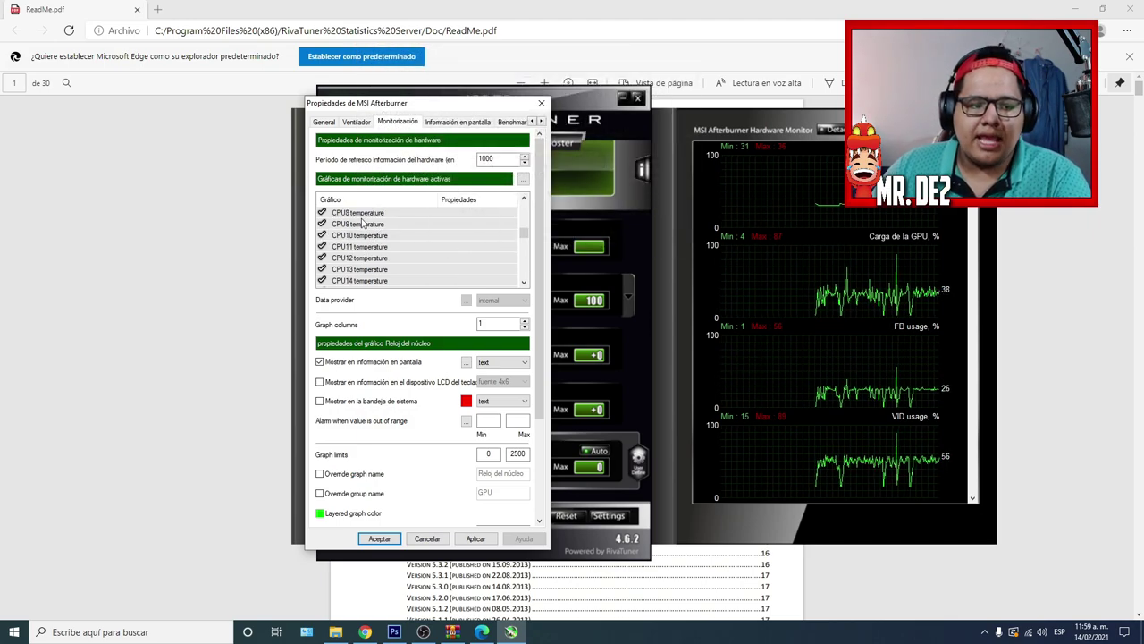
{"action": "scroll", "coordinate": [361, 223], "scroll_direction": "down", "scroll_amount": 2}
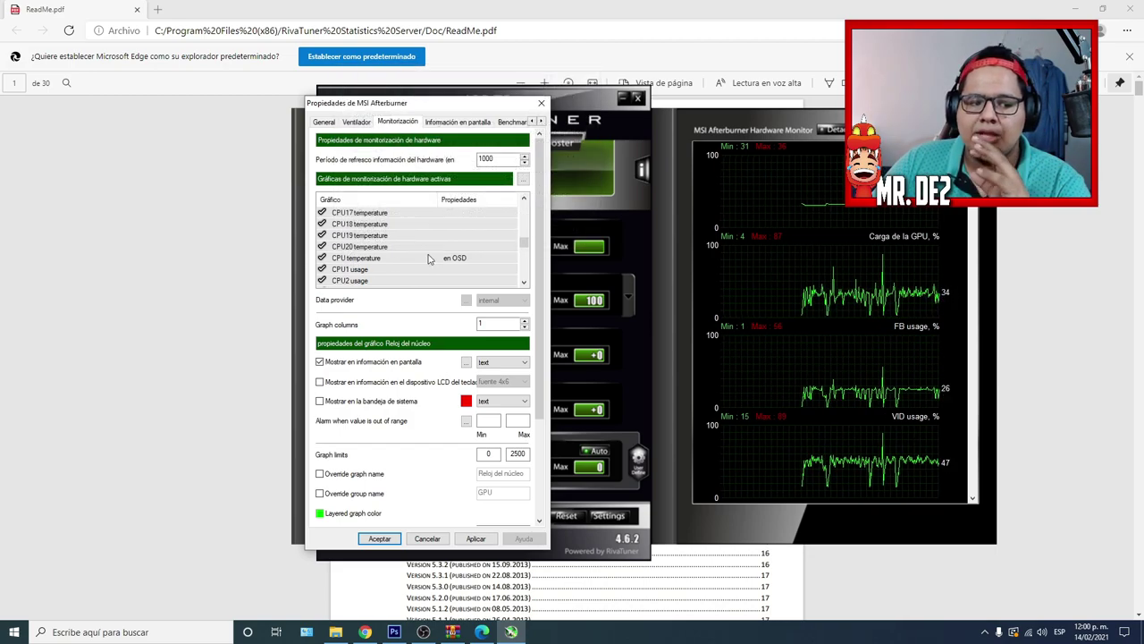
{"action": "left_click", "coordinate": [353, 258]}
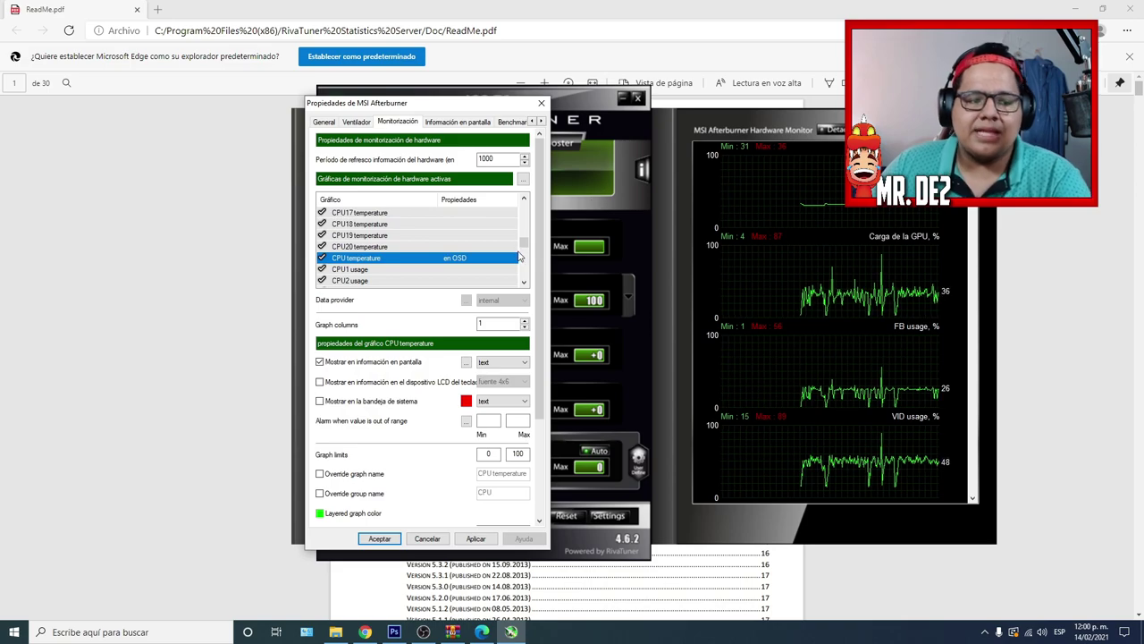
{"action": "scroll", "coordinate": [445, 260], "scroll_direction": "down", "scroll_amount": 1}
{"action": "scroll", "coordinate": [429, 268], "scroll_direction": "down", "scroll_amount": 6}
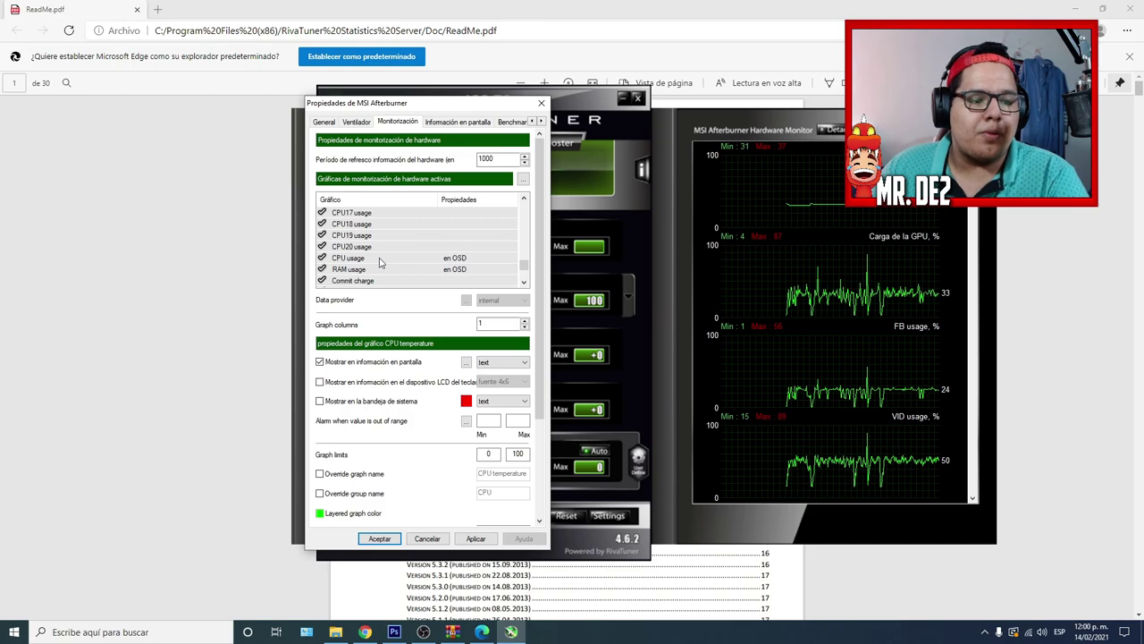
{"action": "scroll", "coordinate": [379, 261], "scroll_direction": "down", "scroll_amount": 2}
{"action": "left_click", "coordinate": [354, 249]}
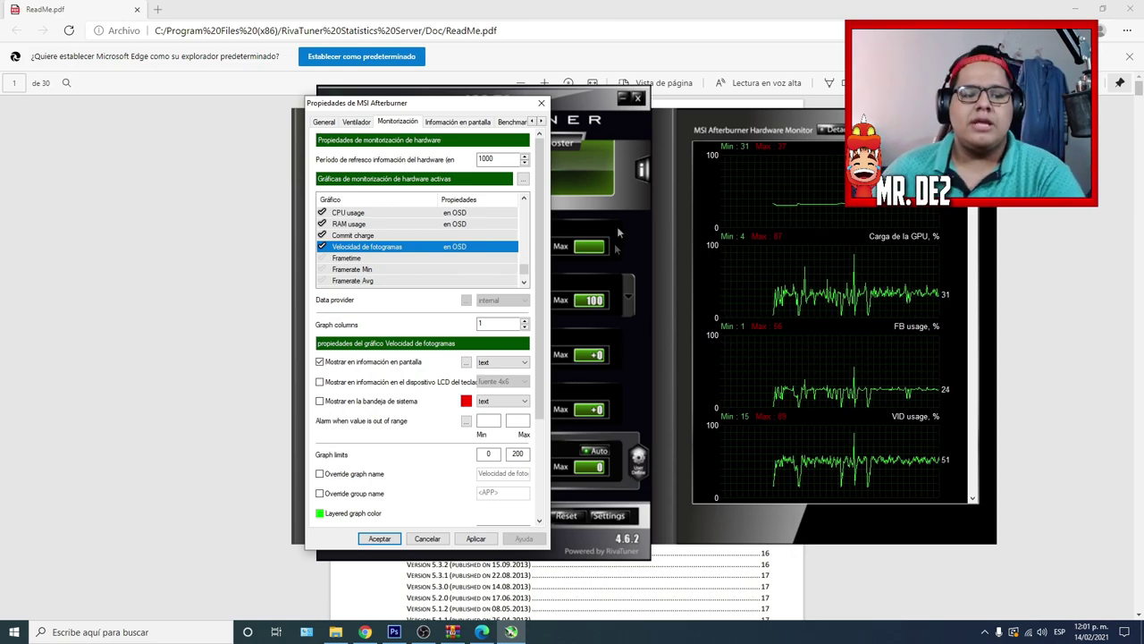
Apply the monitoring changes and accept the properties.
{"action": "left_click", "coordinate": [475, 539]}
{"action": "left_click", "coordinate": [380, 540]}
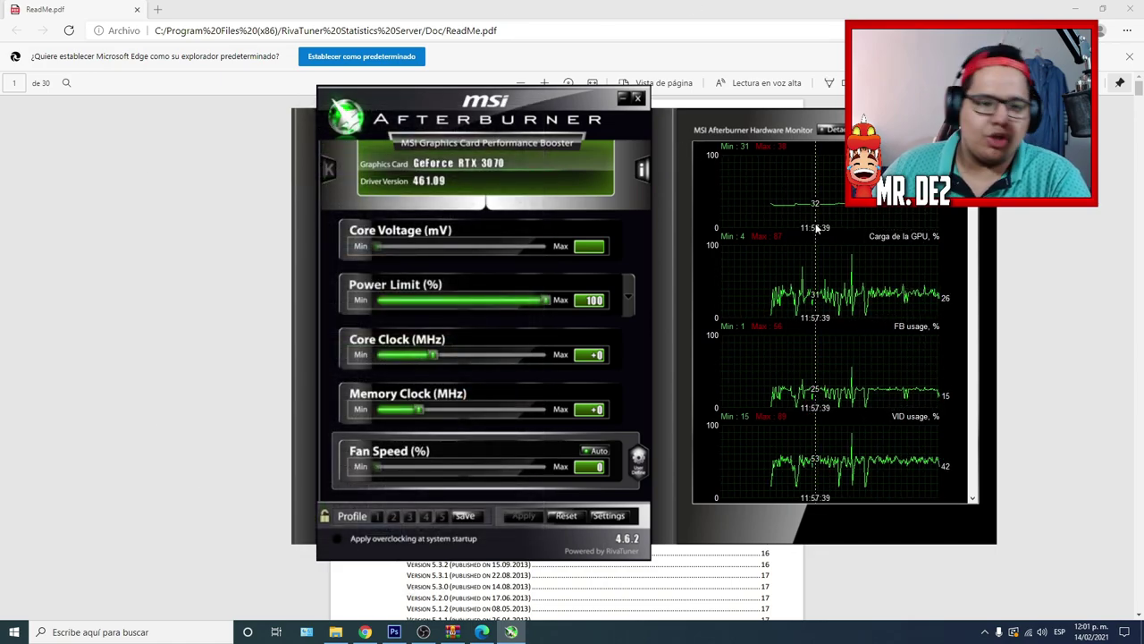
Open RivaTuner Statistics Server and place the on-screen display near the preview's upper-left corner, at about 7, 3.
{"action": "left_click", "coordinate": [985, 632]}
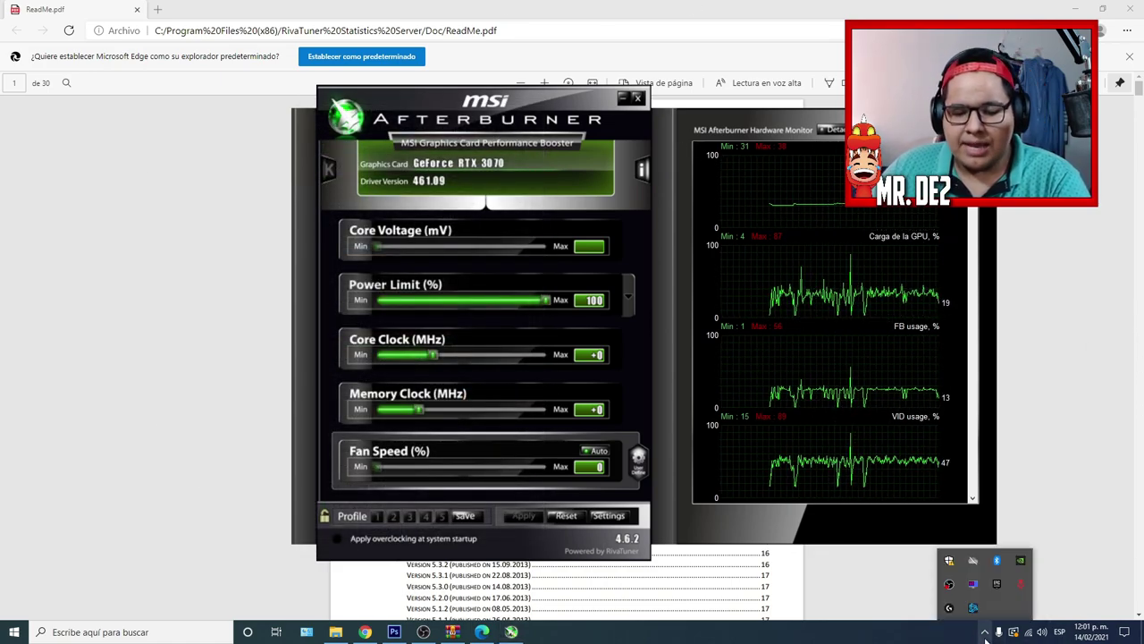
{"action": "left_click", "coordinate": [973, 585]}
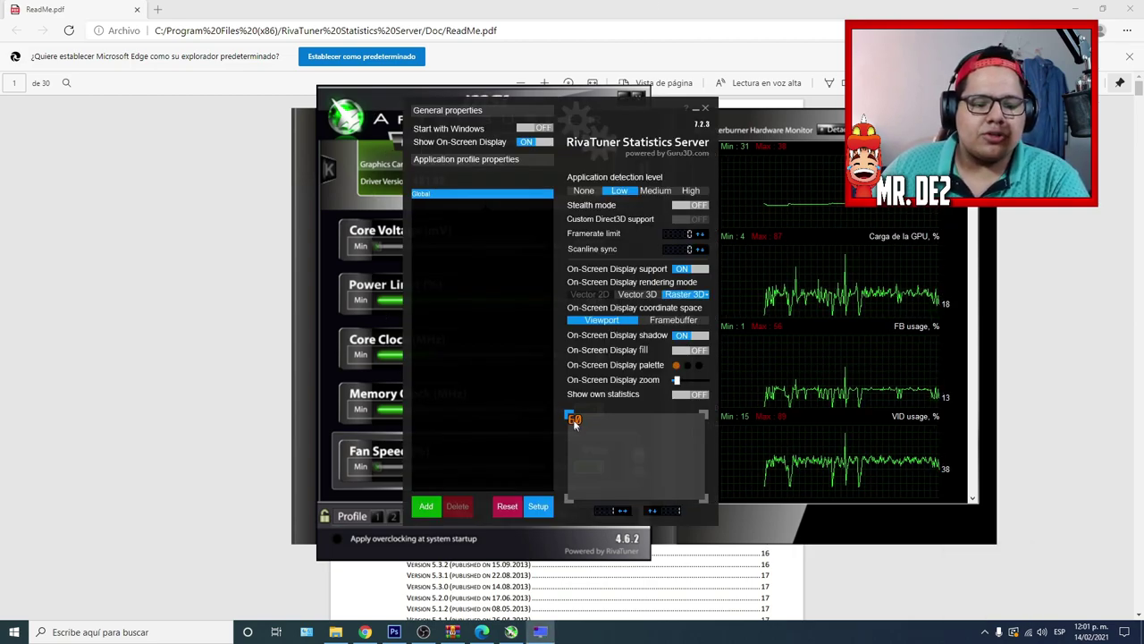
{"action": "left_click_drag", "start_coordinate": [577, 422], "coordinate": [611, 444]}
{"action": "left_click_drag", "start_coordinate": [659, 445], "coordinate": [574, 420]}
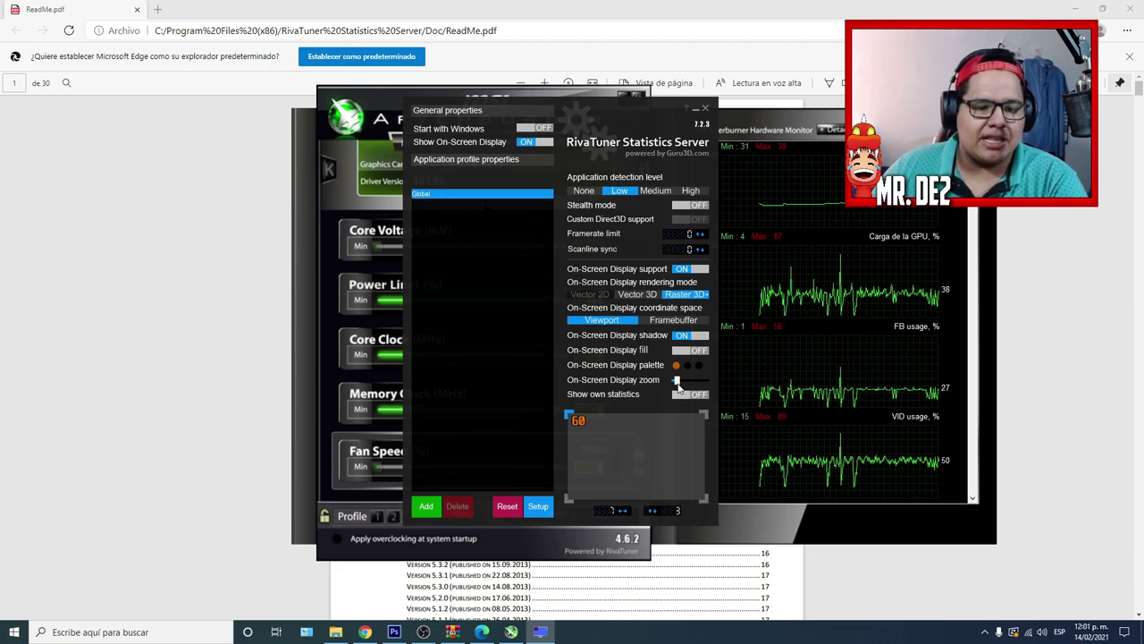
Try larger and minimum on-screen display zoom levels, return the zoom to its earlier small size and show the desktop.
{"action": "mouse_move", "coordinate": [677, 381]}
{"action": "left_mouse_down"}
{"action": "mouse_move", "coordinate": [715, 391]}
{"action": "mouse_move", "coordinate": [680, 391]}
{"action": "left_mouse_up"}
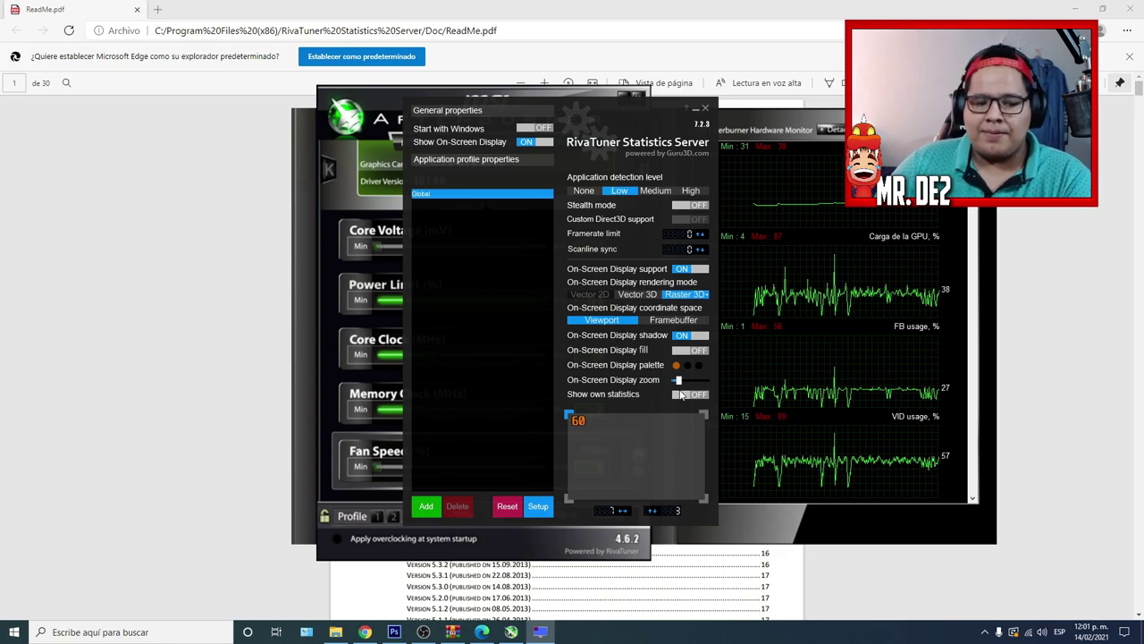
{"action": "left_click_drag", "start_coordinate": [677, 380], "coordinate": [588, 382]}
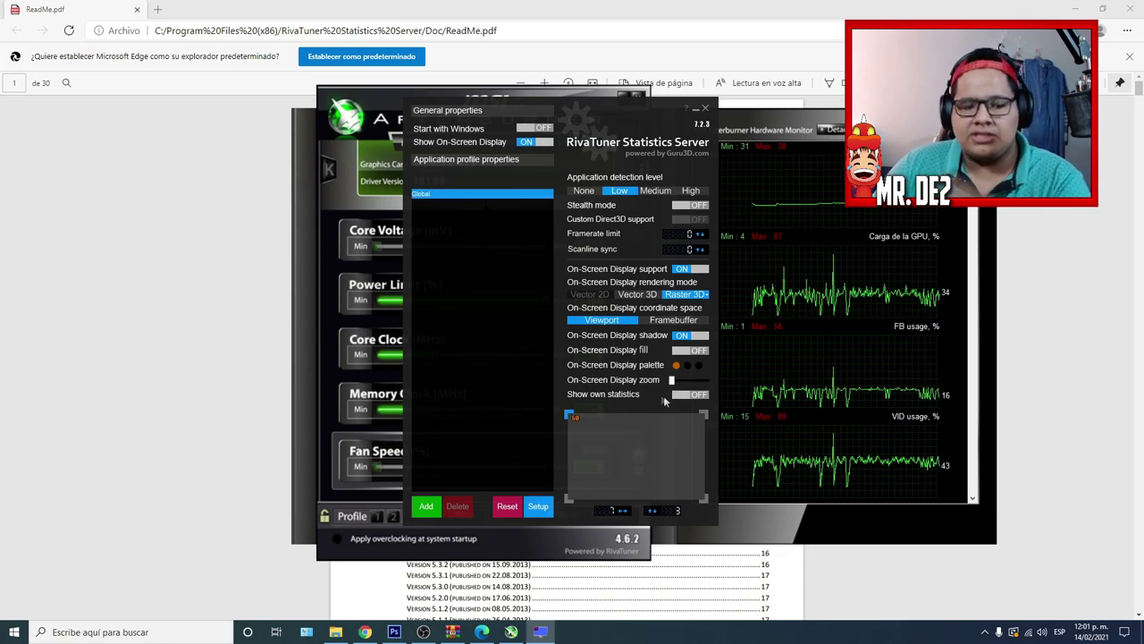
{"action": "left_click_drag", "start_coordinate": [672, 393], "coordinate": [682, 391]}
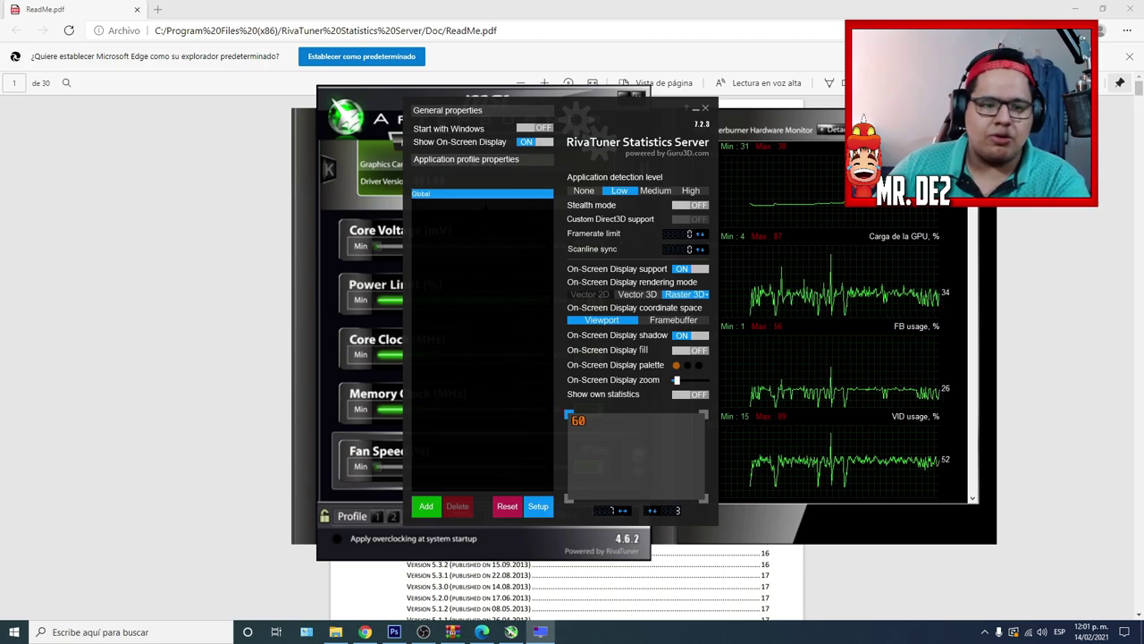
{"action": "key", "text": "super+d"}
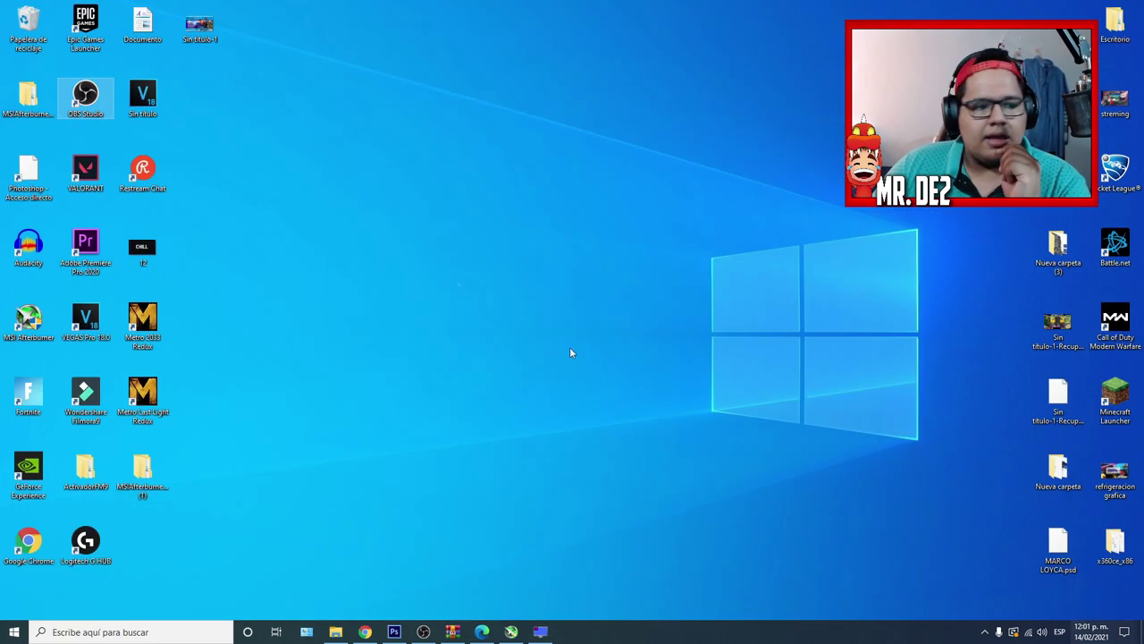
Launch Fortnite to check the on-screen display in game and bring the RivaTuner Statistics Server window up over it.
{"action": "double_click", "coordinate": [28, 394]}
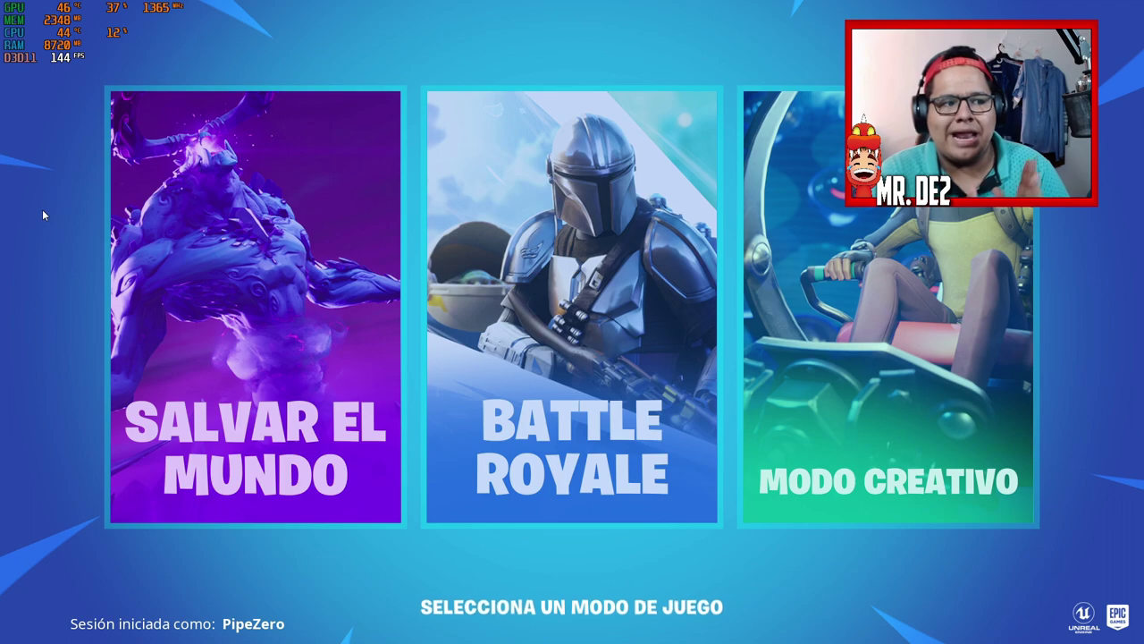
{"action": "key", "text": "alt+Tab"}
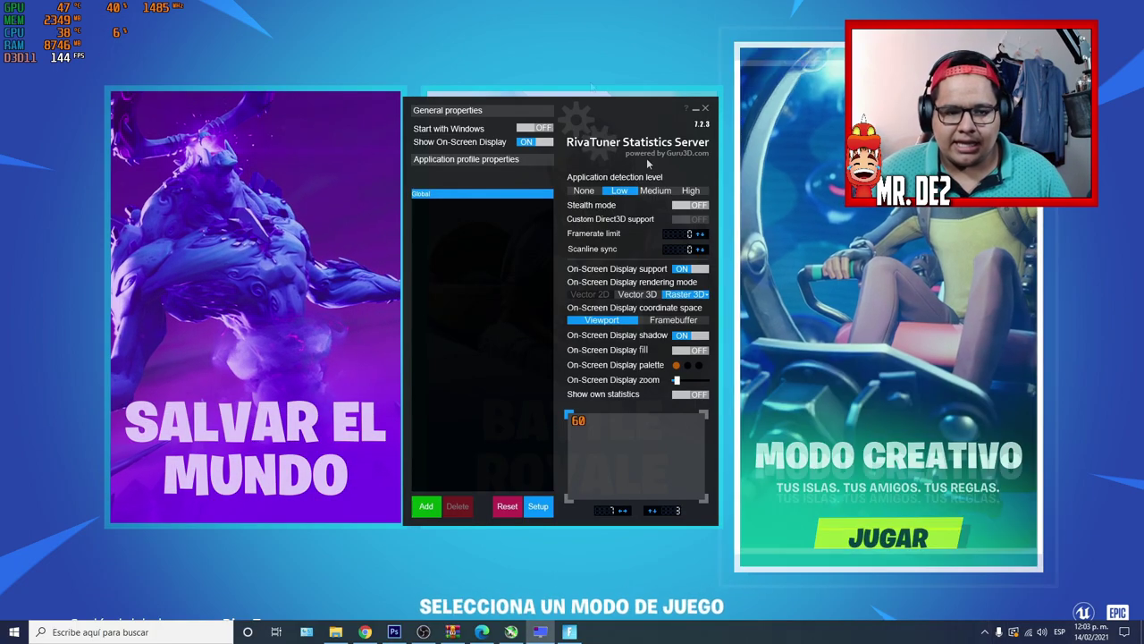
{"action": "left_click", "coordinate": [984, 633]}
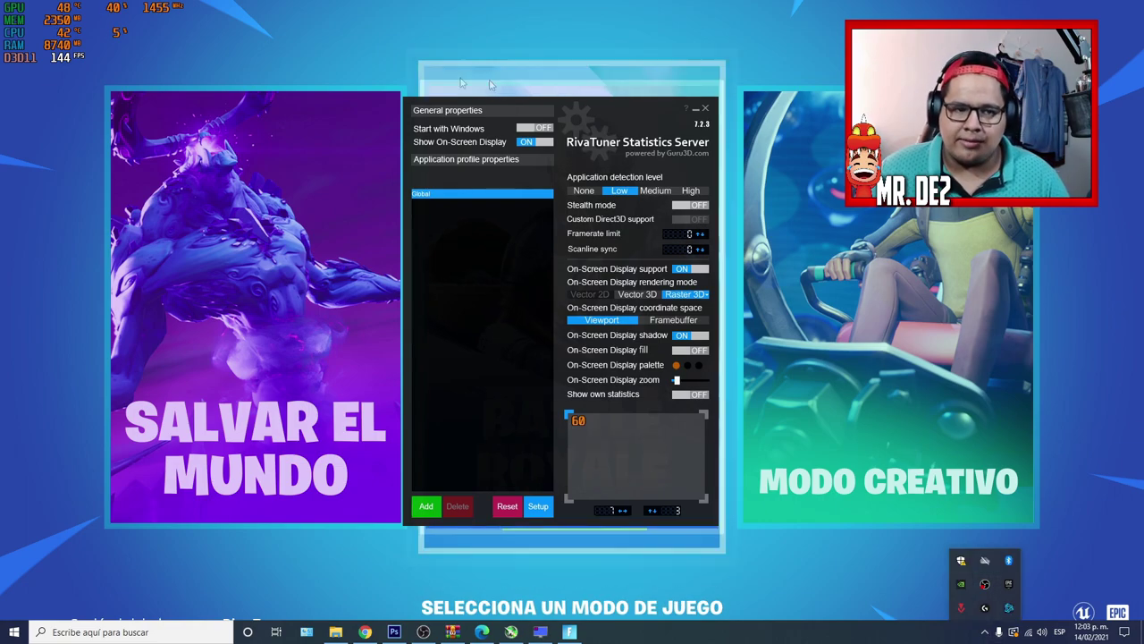
{"action": "left_click", "coordinate": [634, 109]}
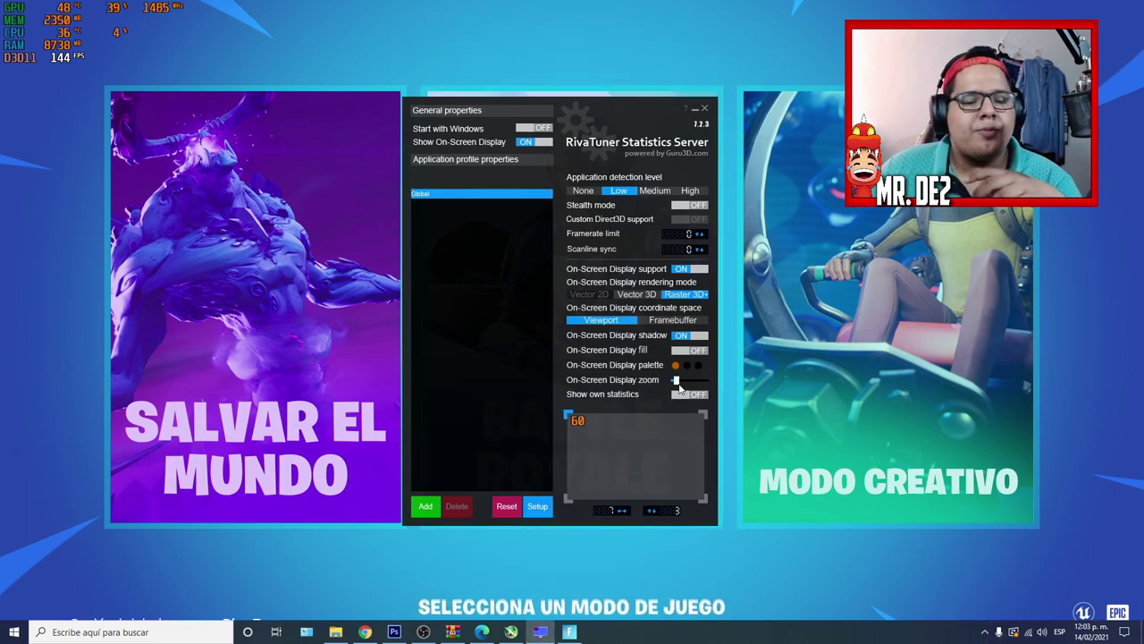
Try the maximum on-screen display zoom over the game and reduce it to a small size slightly larger than the earlier one.
{"action": "left_click_drag", "start_coordinate": [677, 380], "coordinate": [715, 382]}
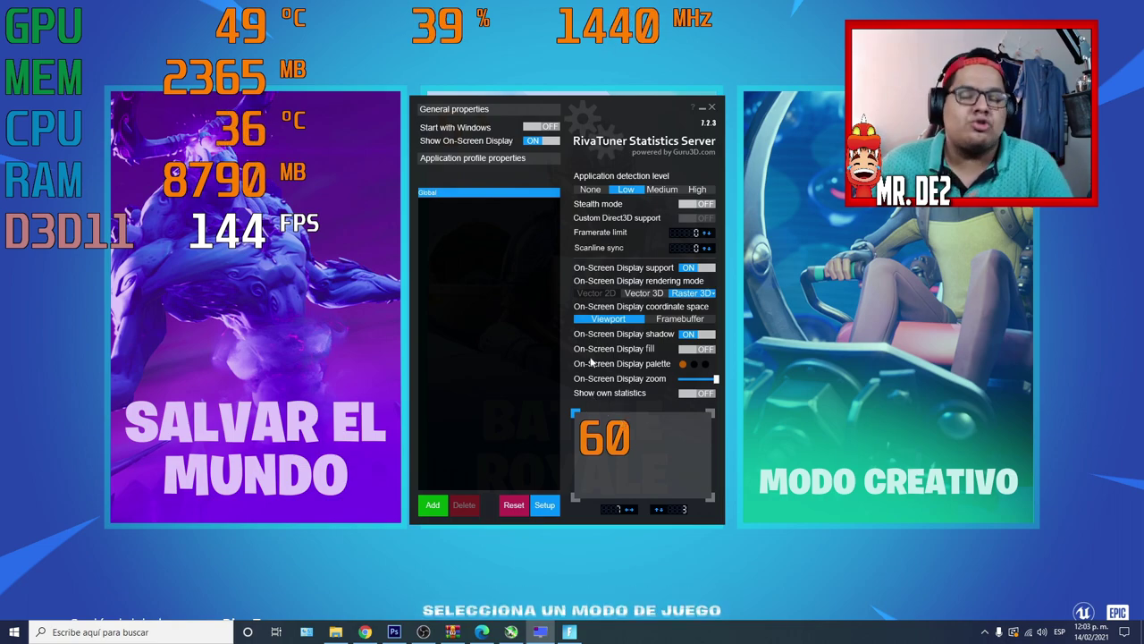
{"action": "left_click_drag", "start_coordinate": [715, 380], "coordinate": [687, 380]}
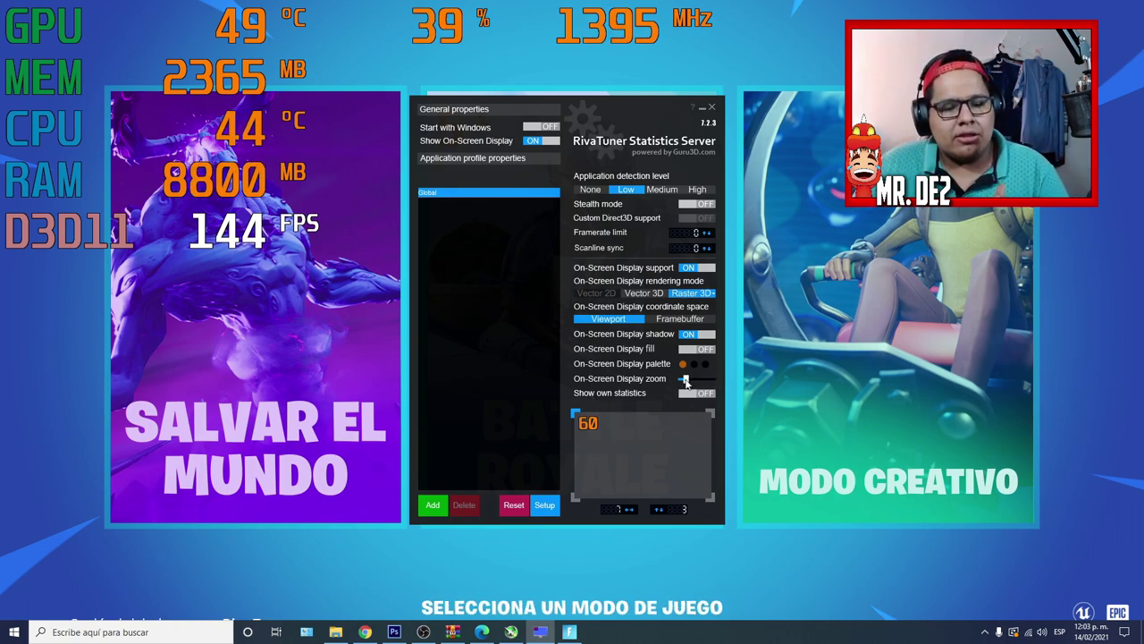
{"action": "mouse_move", "coordinate": [758, 505]}
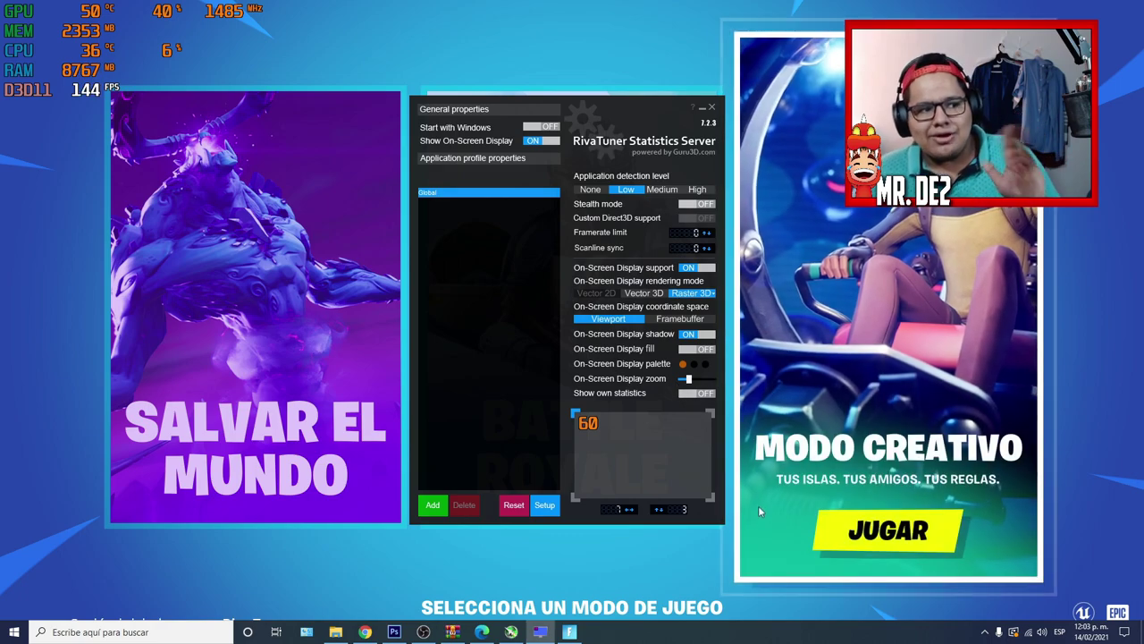